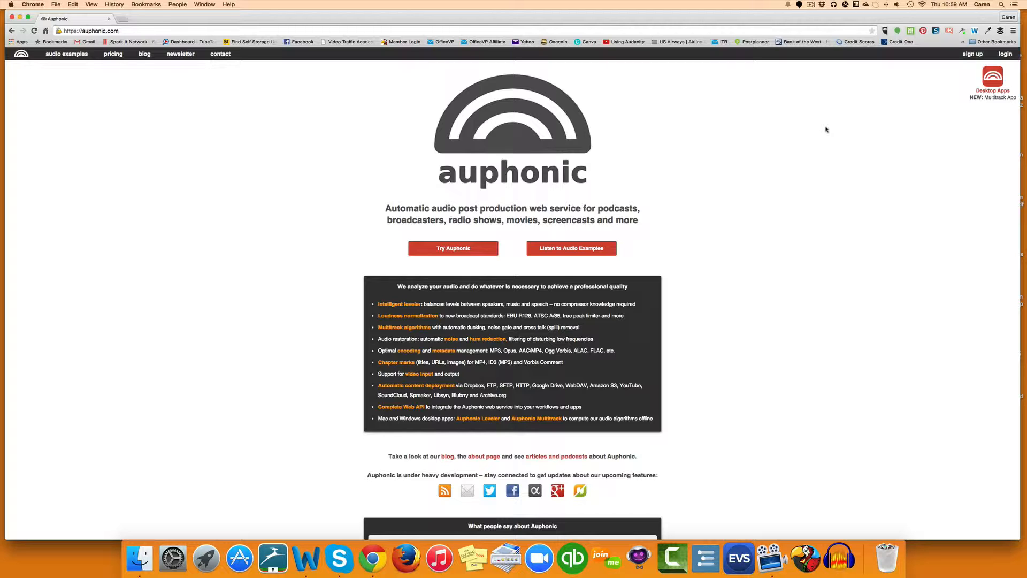
Go from the registration page to the login form and log in with the saved account credentials
left_click(975, 56)
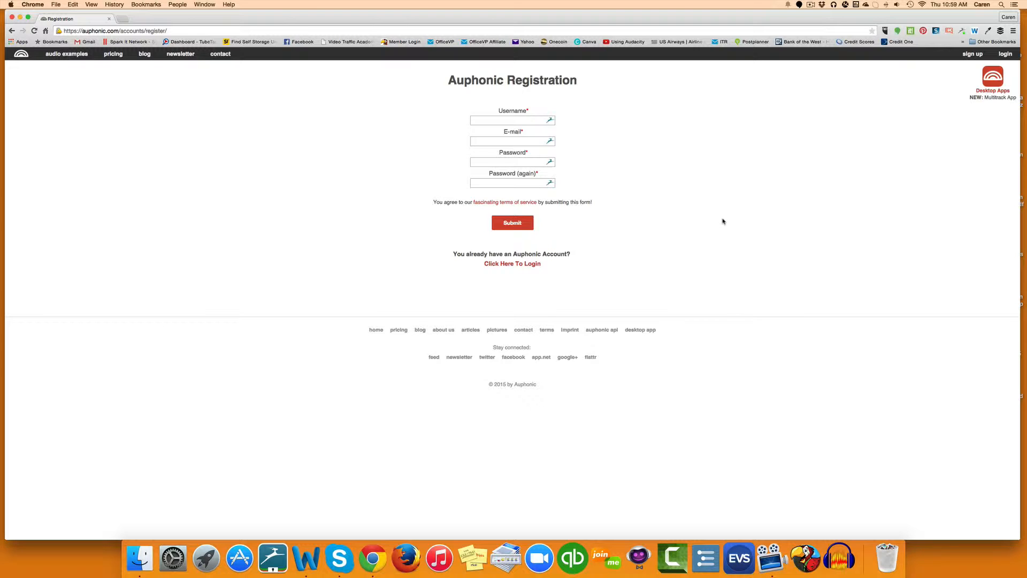
left_click(525, 264)
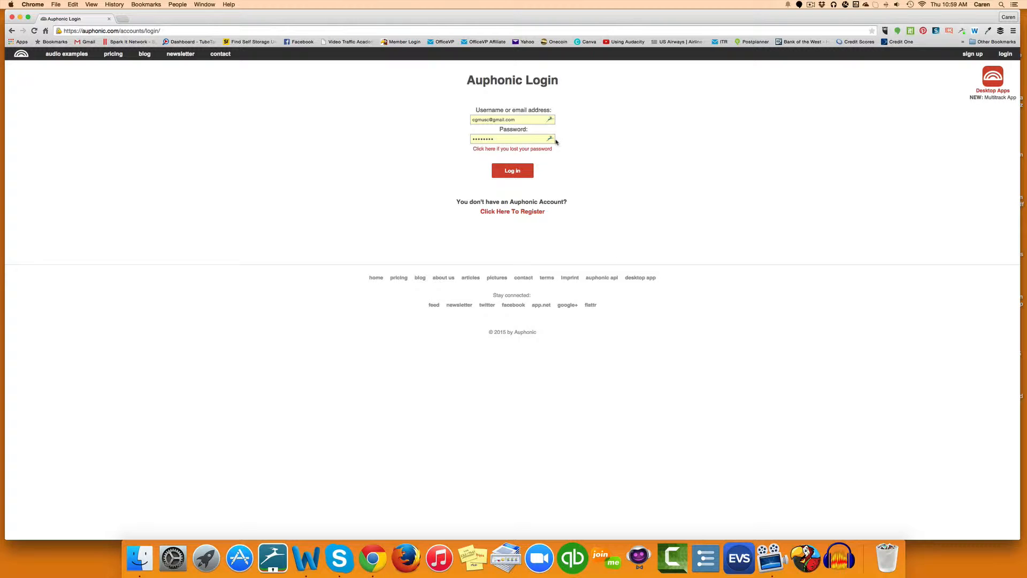
left_click(527, 170)
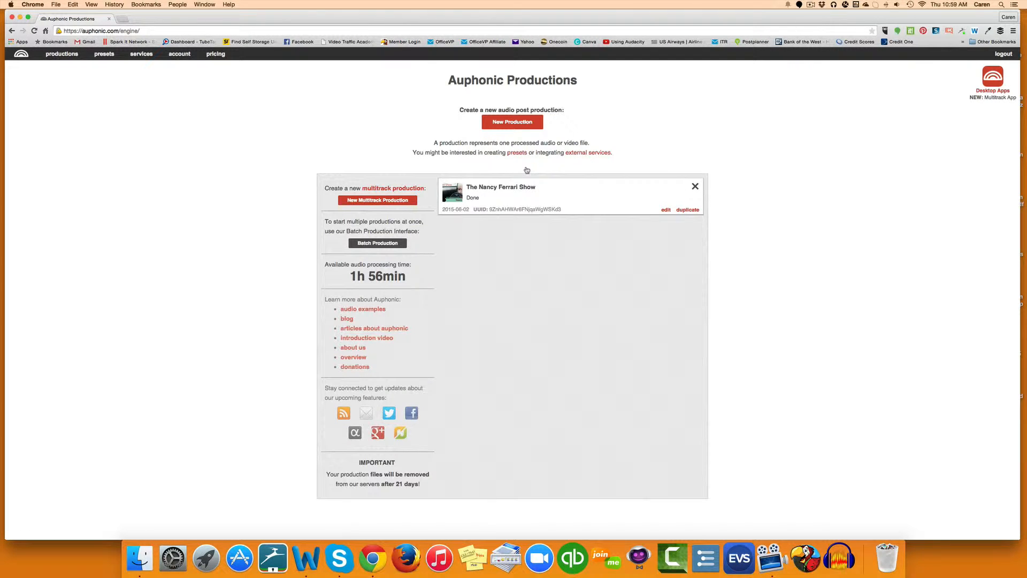
Open the external services page, look at the Dropbox linking sign-in, and return to the services list
left_click(145, 55)
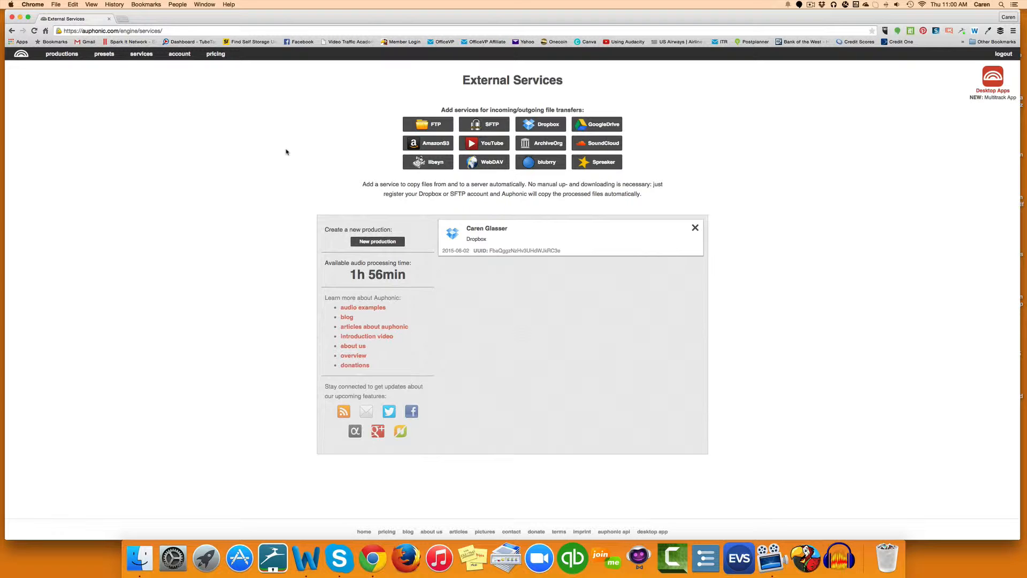
left_click(542, 124)
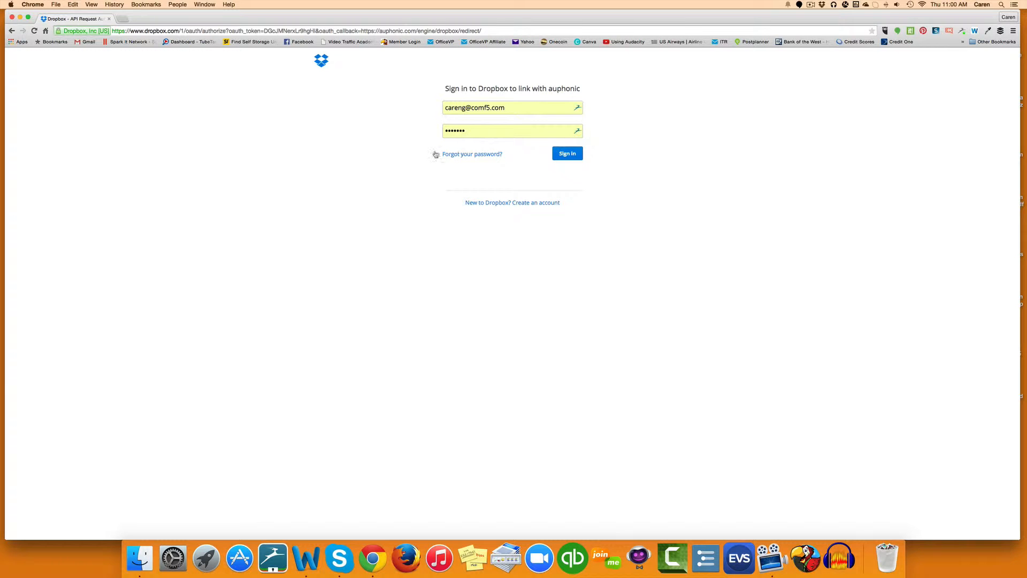
left_click(12, 31)
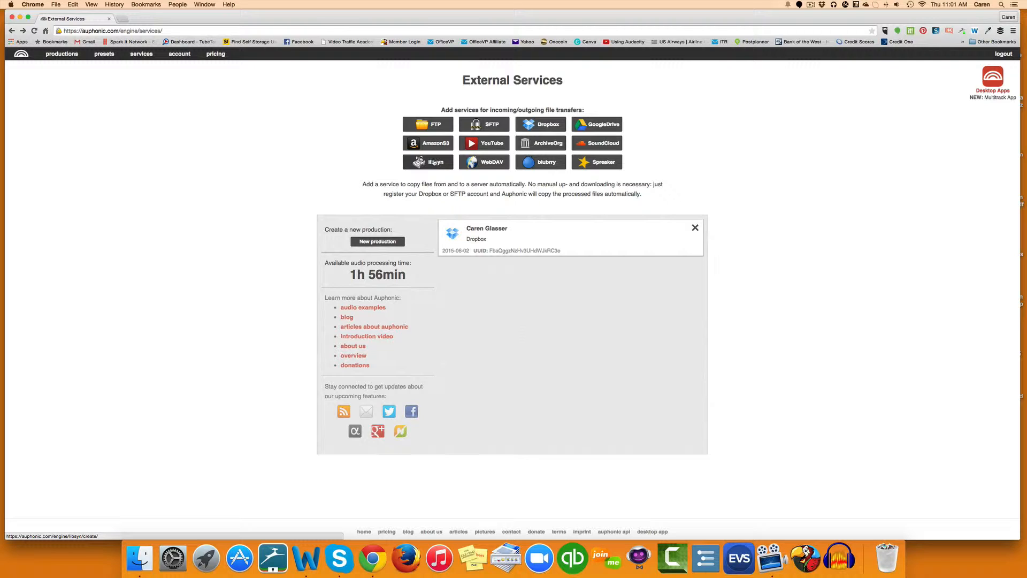
Look through the Libsyn and AmazonS3 account setup forms and return to the services list
left_click(434, 163)
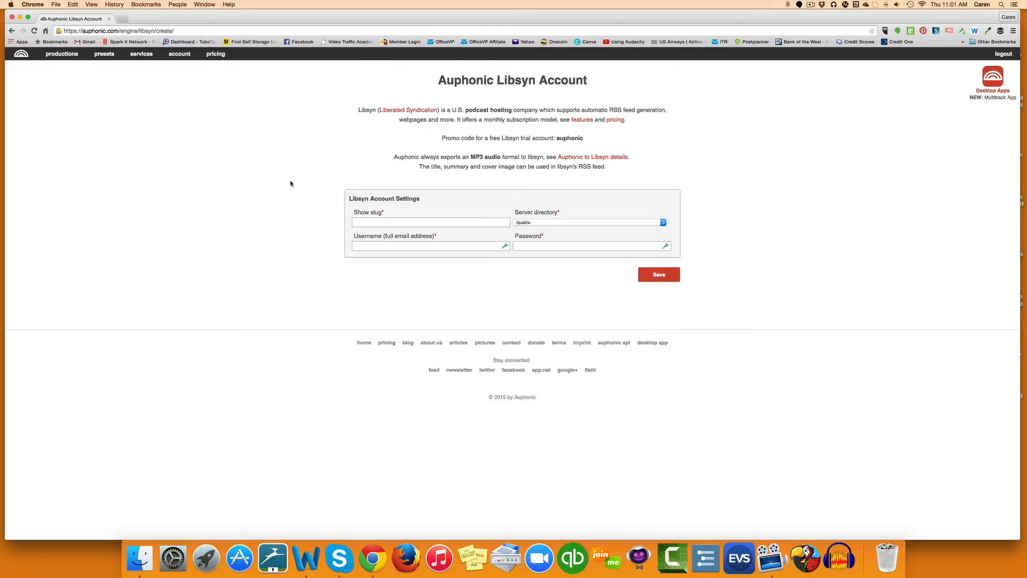
left_click(354, 221)
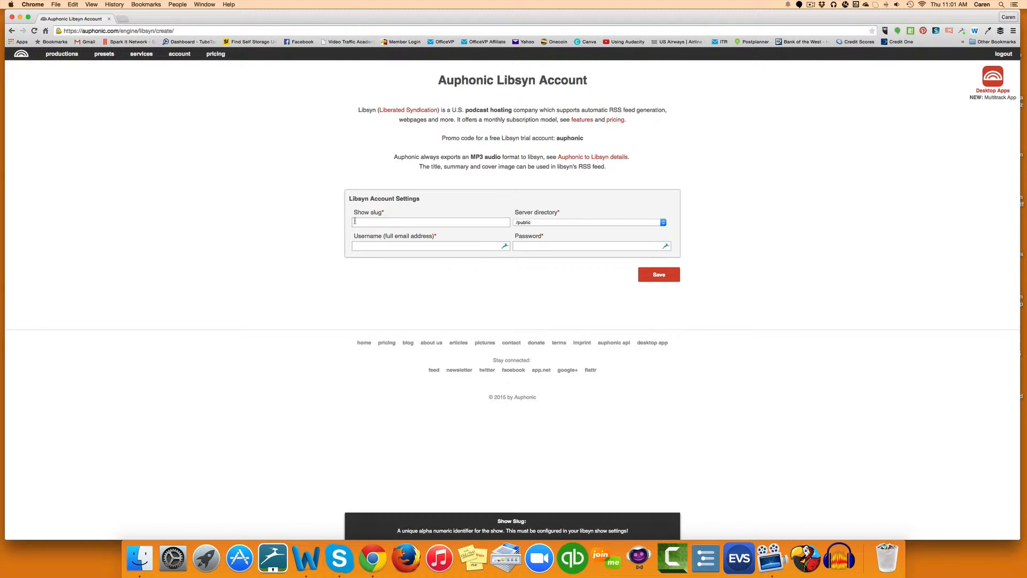
left_click(368, 247)
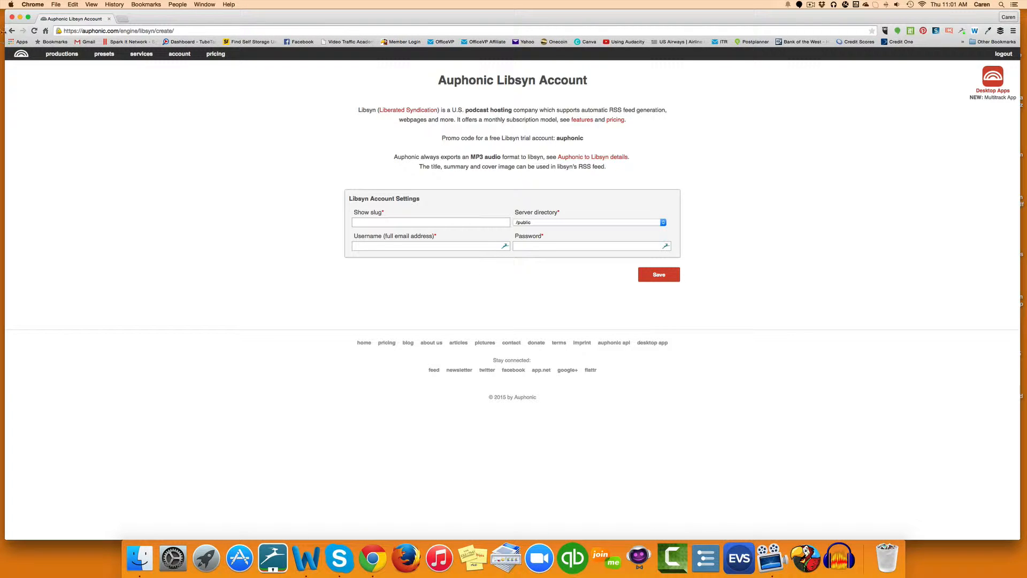
left_click(12, 31)
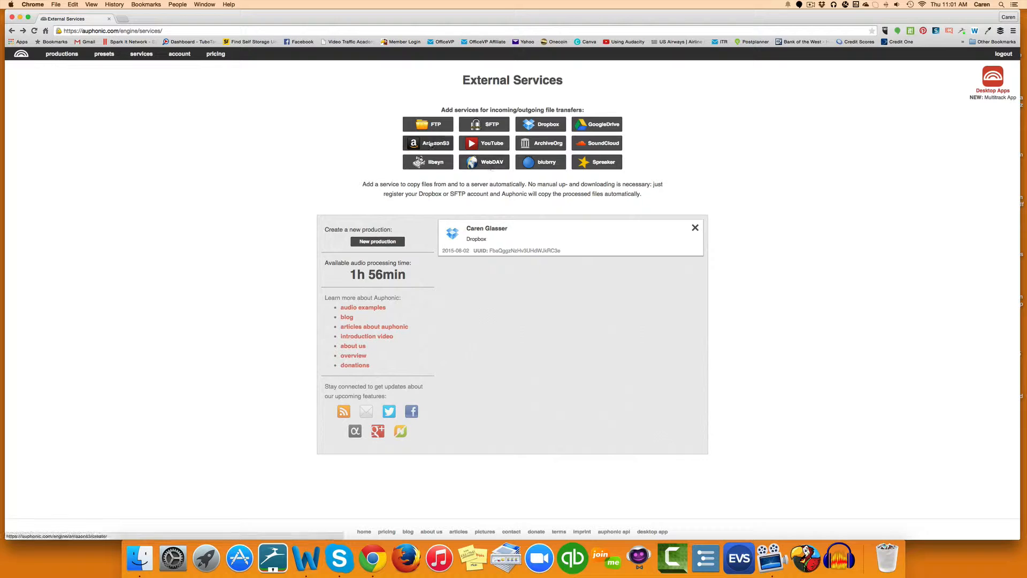
left_click(427, 143)
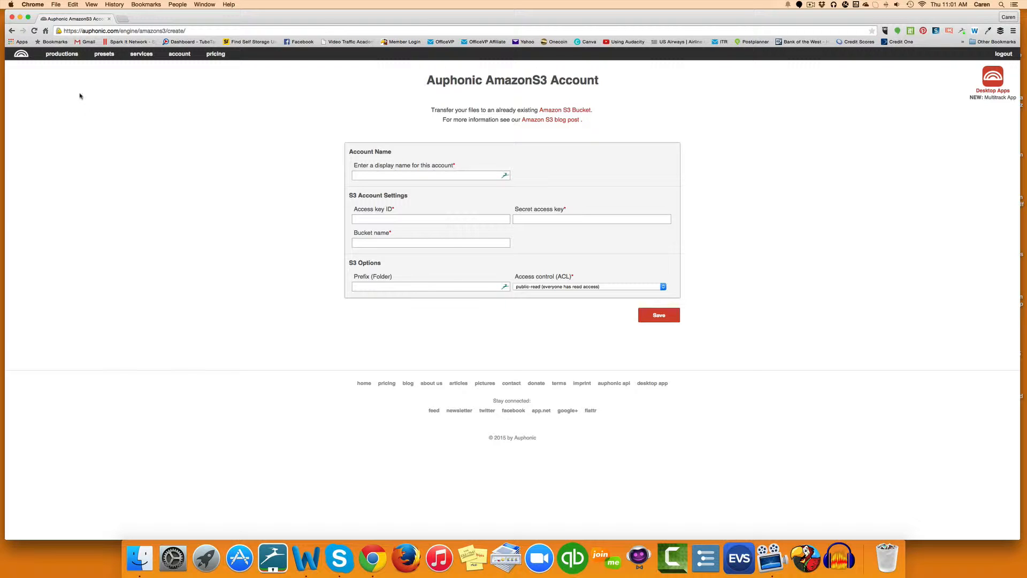
left_click(12, 31)
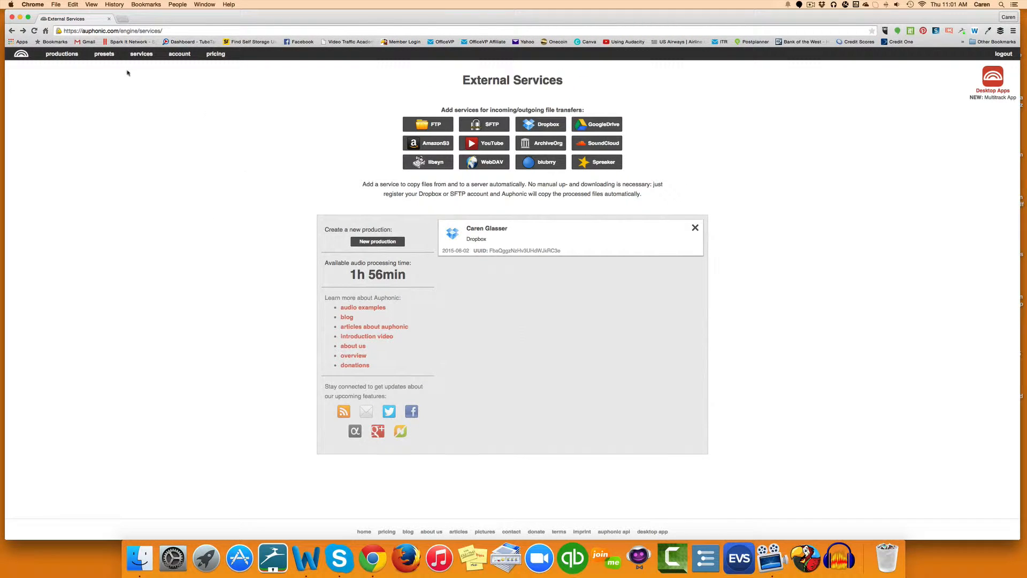
Open the existing preset "The Passion Point" for editing and check its preset name
left_click(104, 55)
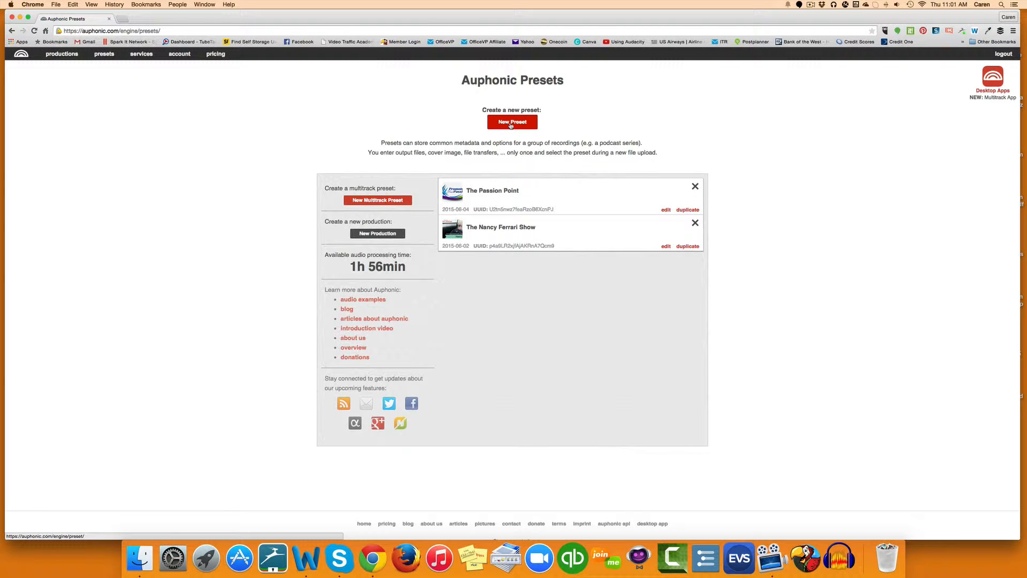
left_click(546, 205)
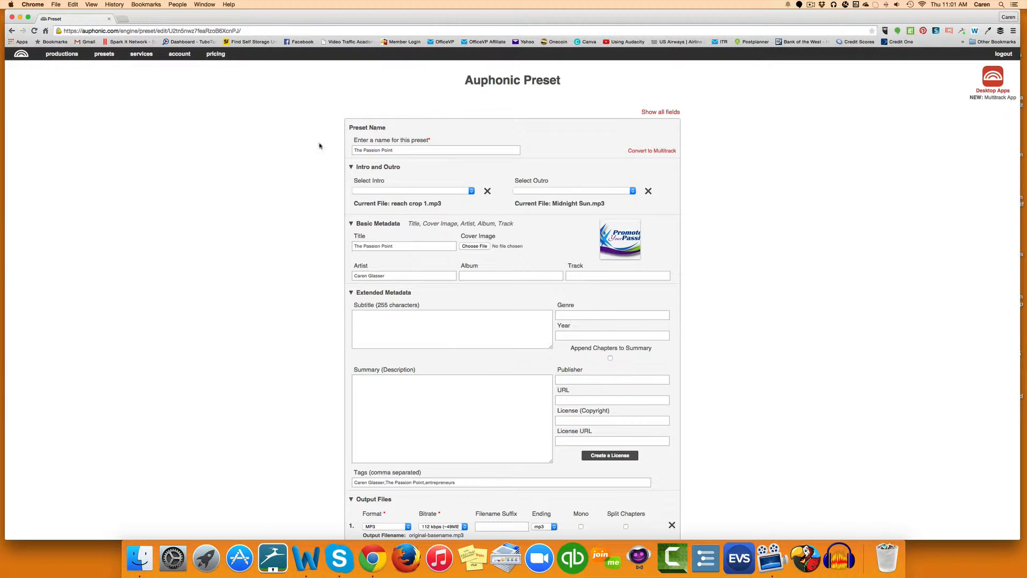
left_click_drag(396, 151, 331, 148)
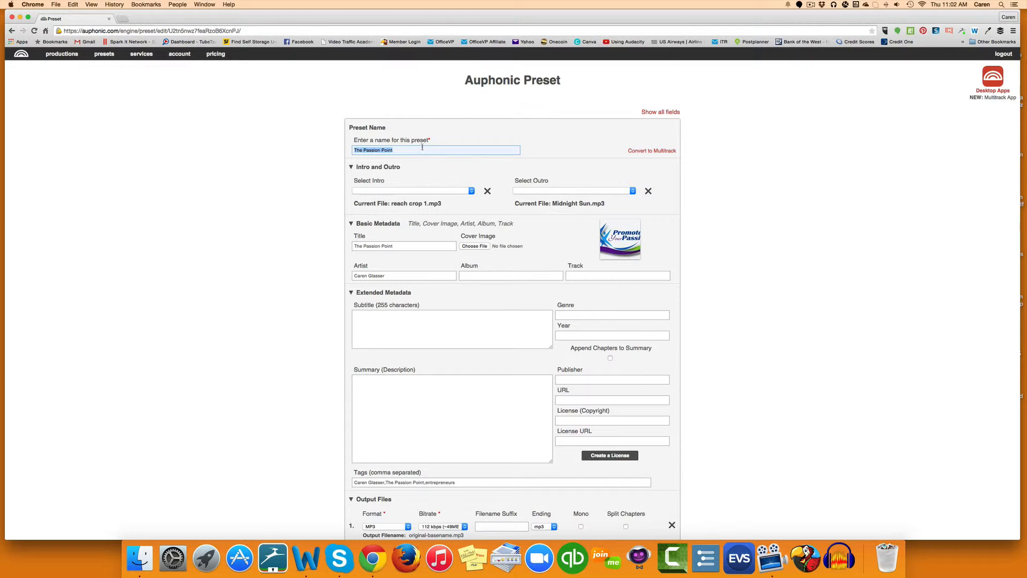
left_click(385, 150)
Examine the available file sources for the preset's intro and outro without changing the current files
scroll(238, 169, "down", 3)
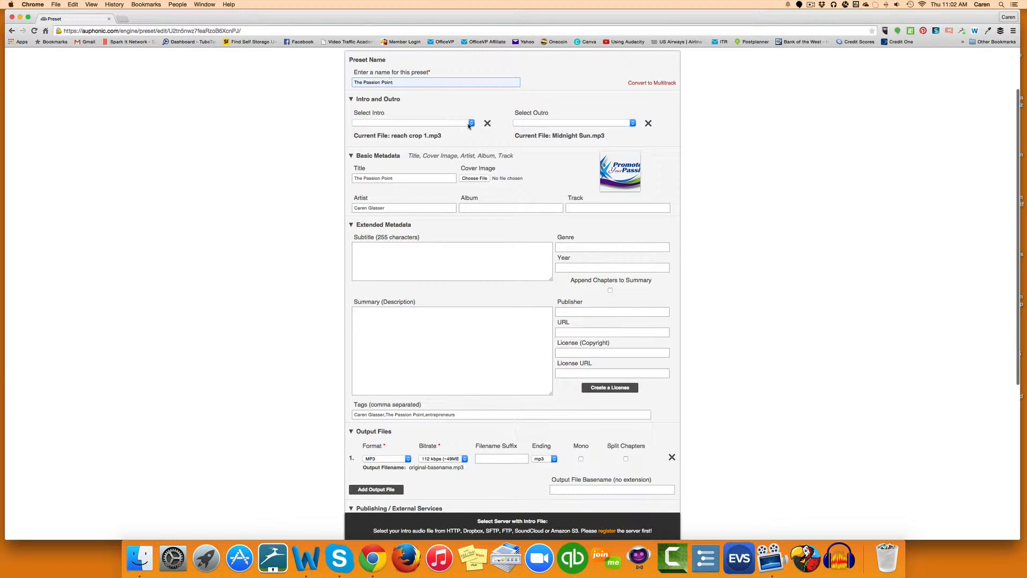
left_click(469, 123)
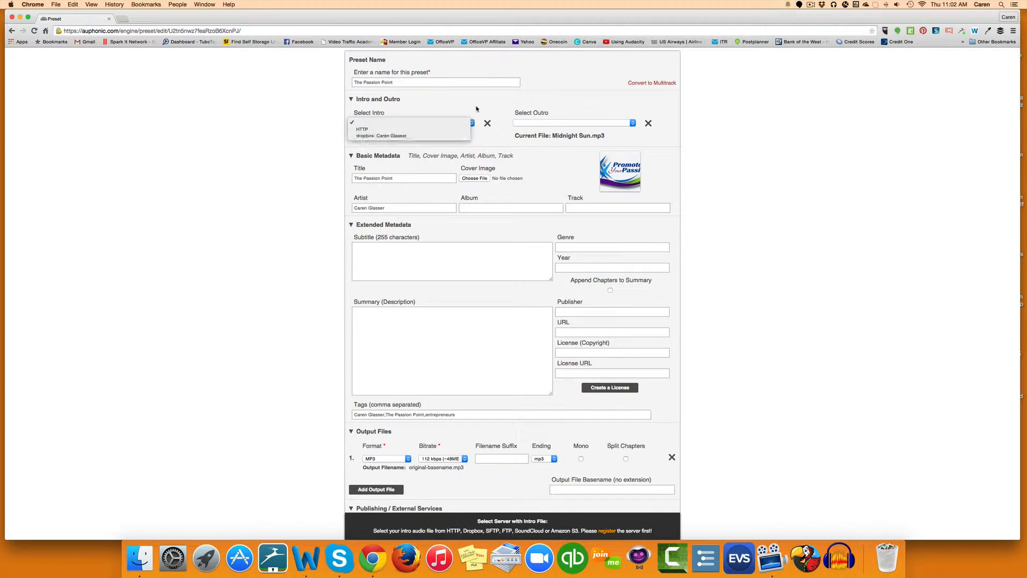
left_click(477, 108)
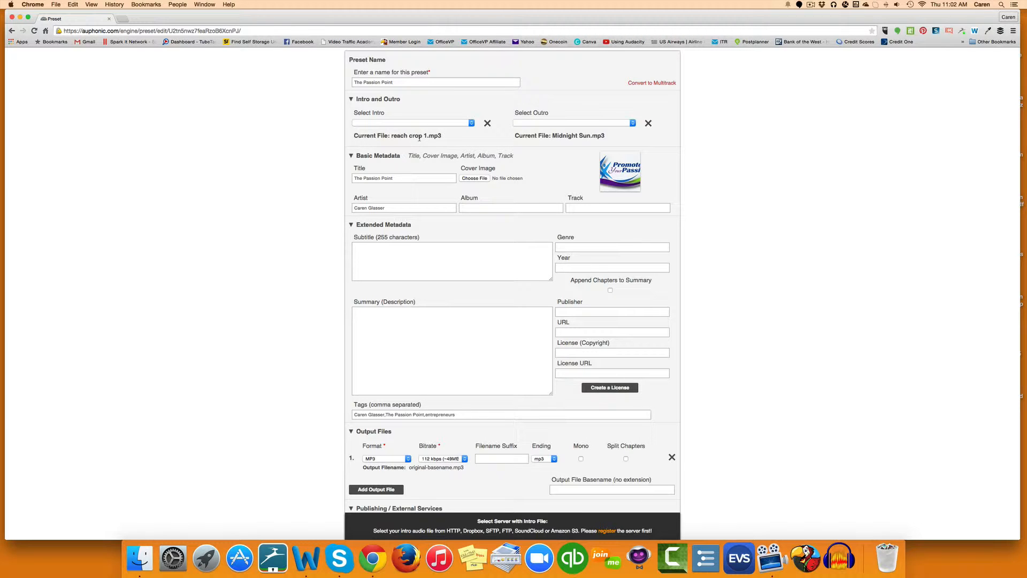
left_click(633, 123)
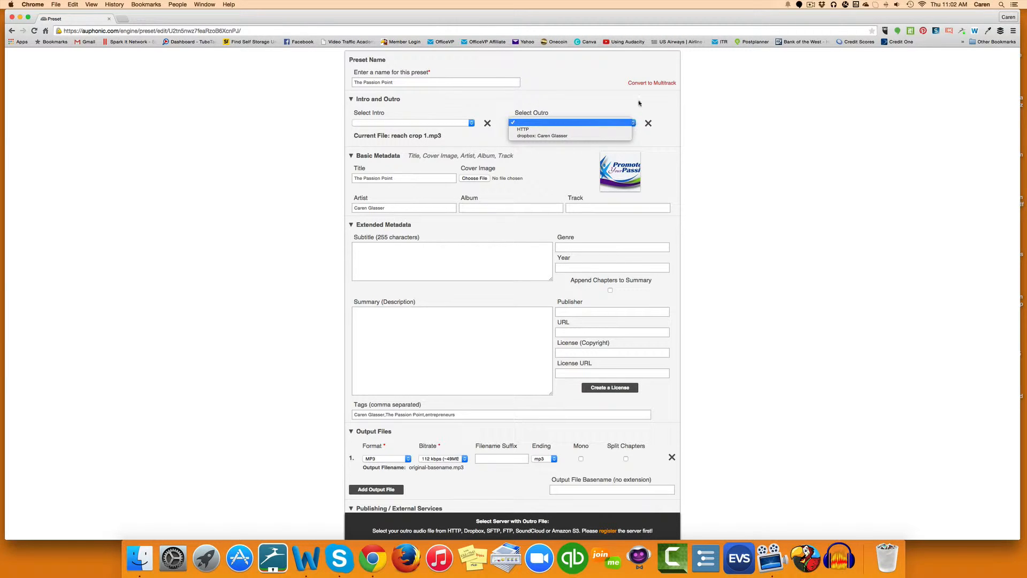
left_click(639, 104)
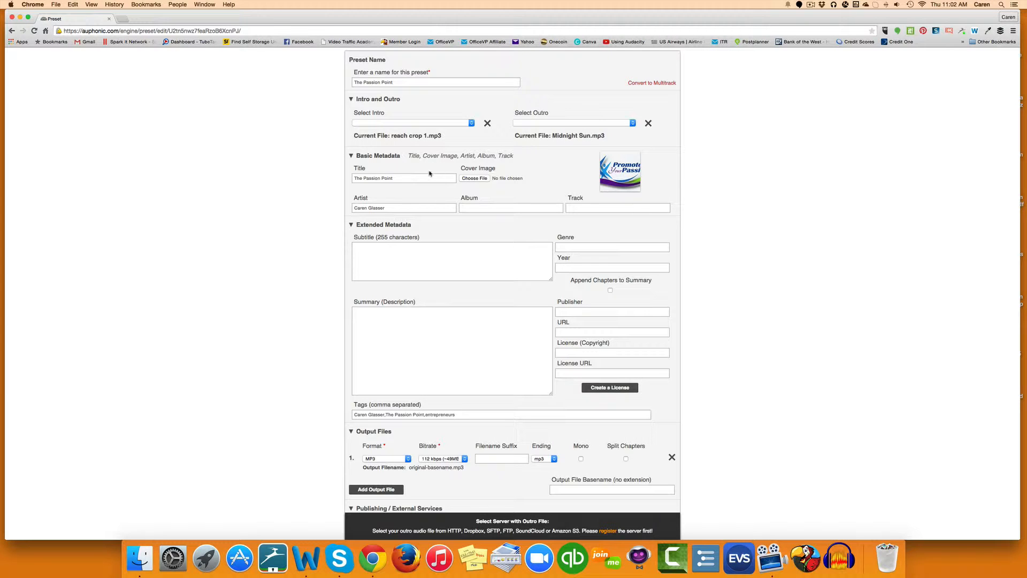
Review the title and artist in the basic metadata and the subtitle field in the extended metadata
left_click(414, 181)
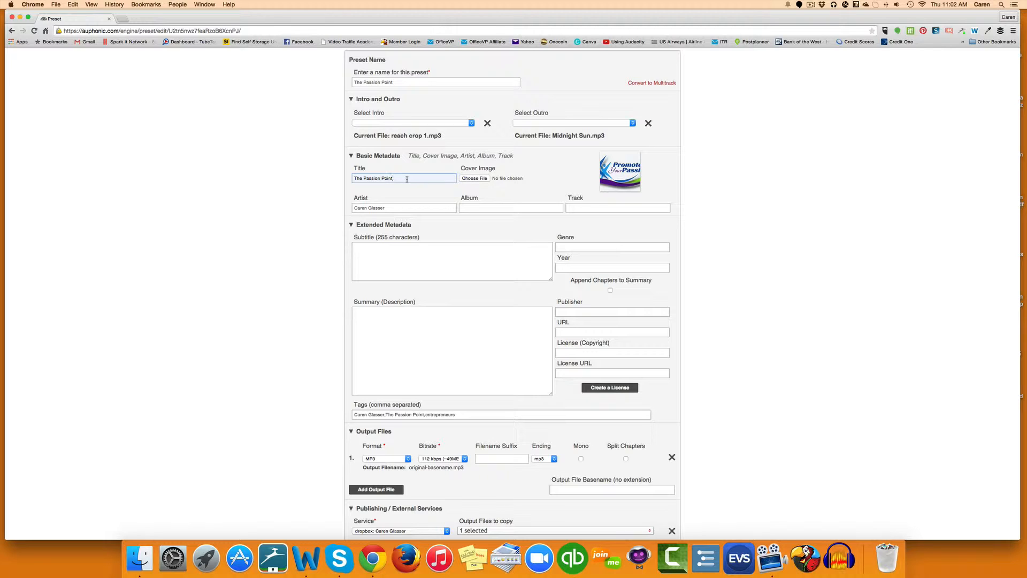
left_click(260, 185)
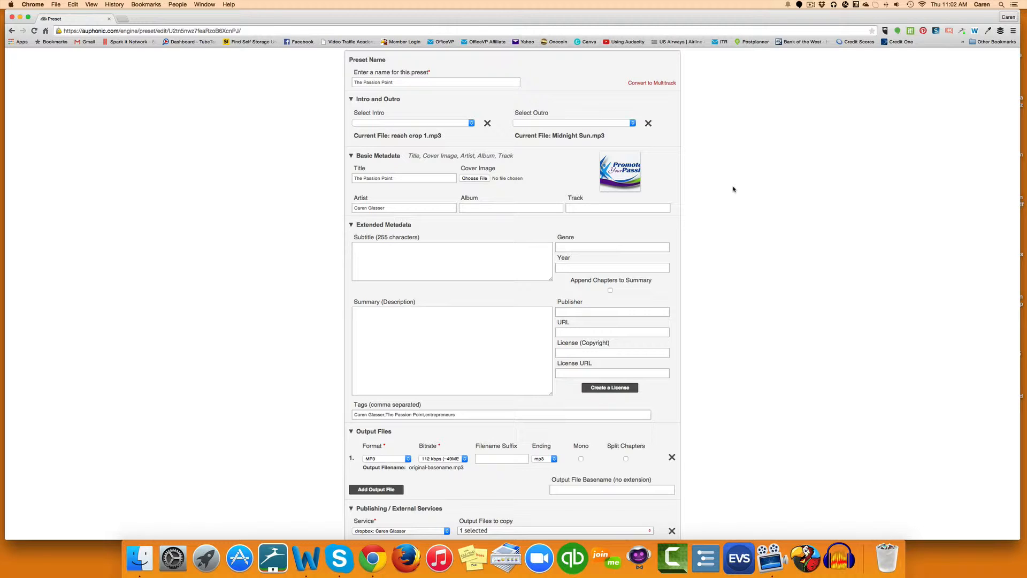
left_click_drag(413, 209, 340, 208)
left_click(314, 210)
left_click(374, 259)
scroll(312, 243, "down", 3)
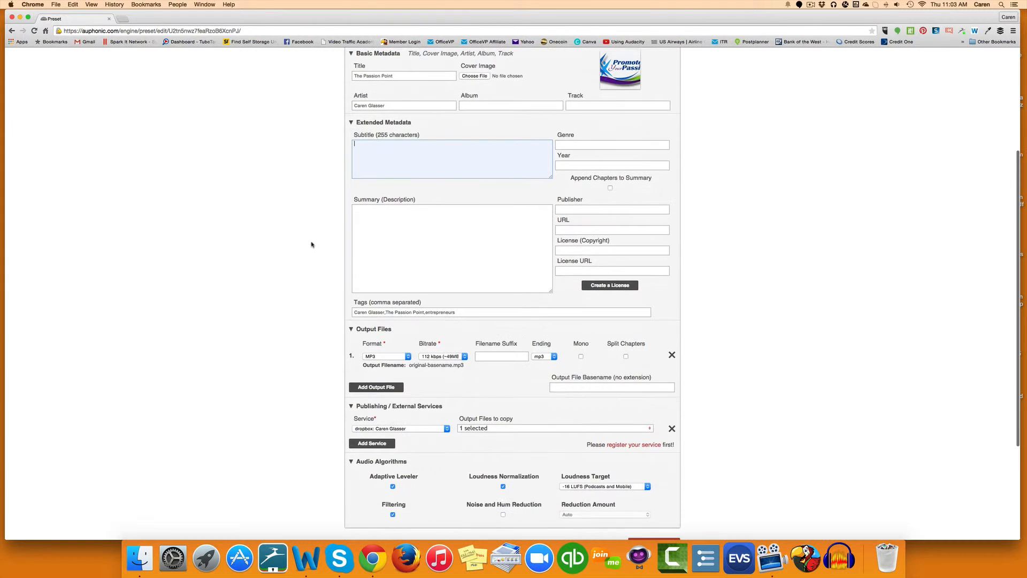
Set the preset's genre to "Entrepreneurial", correcting its spelling, and its year to 2015
left_click(567, 146)
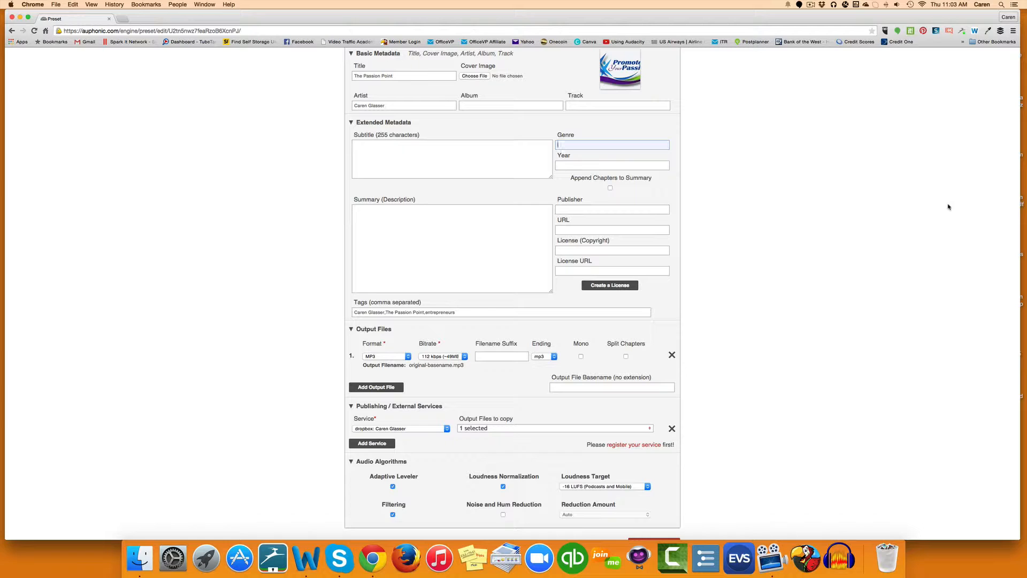
type("Entrepreneureal")
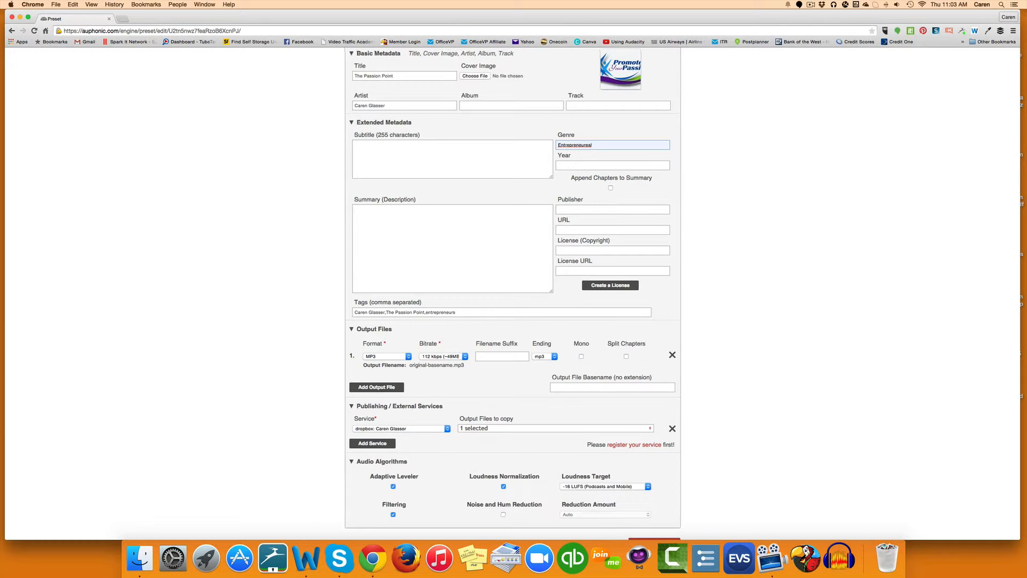
scroll(688, 183, "up", 1)
right_click(568, 166)
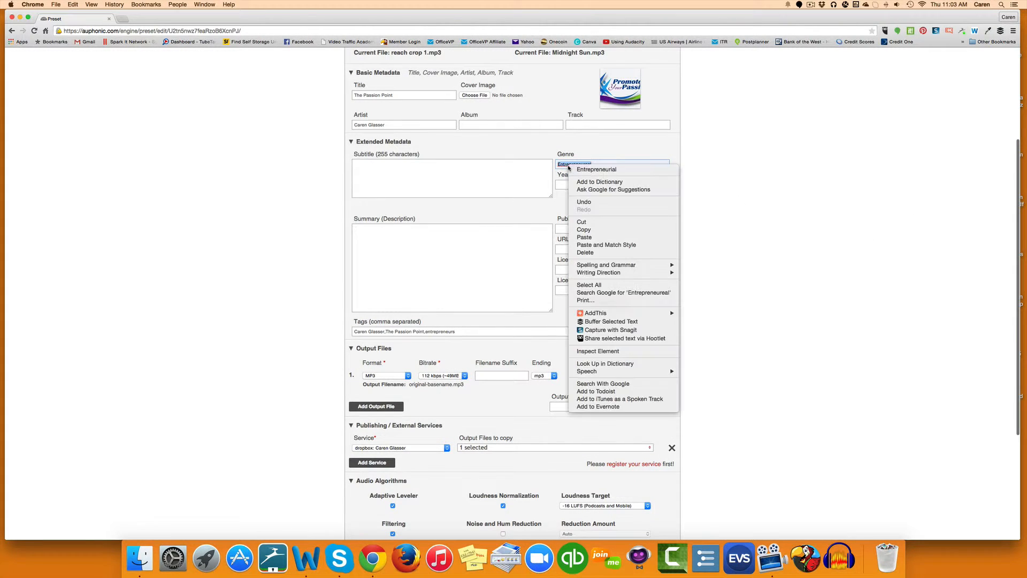
left_click(577, 170)
key("Tab")
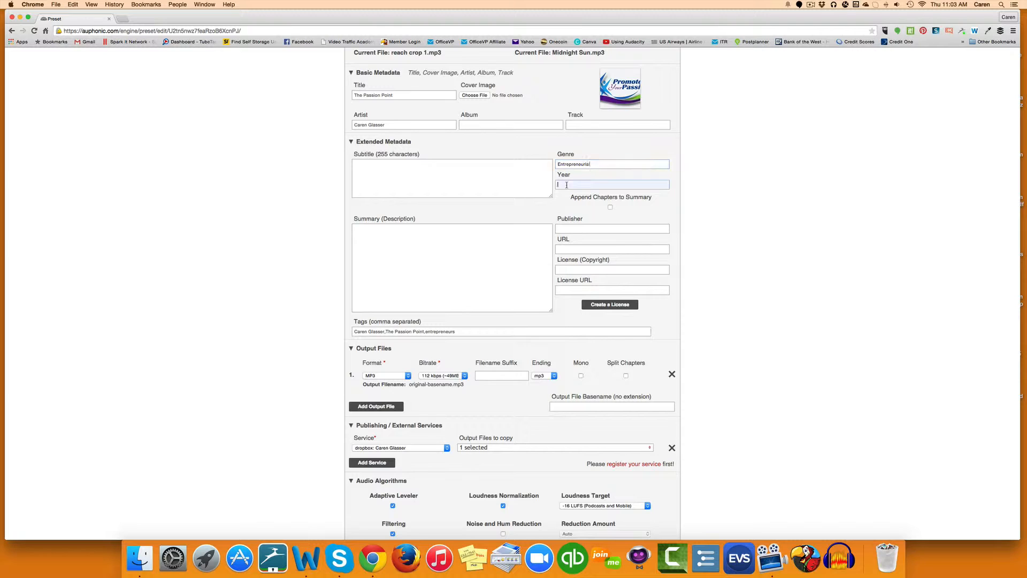
type("2015")
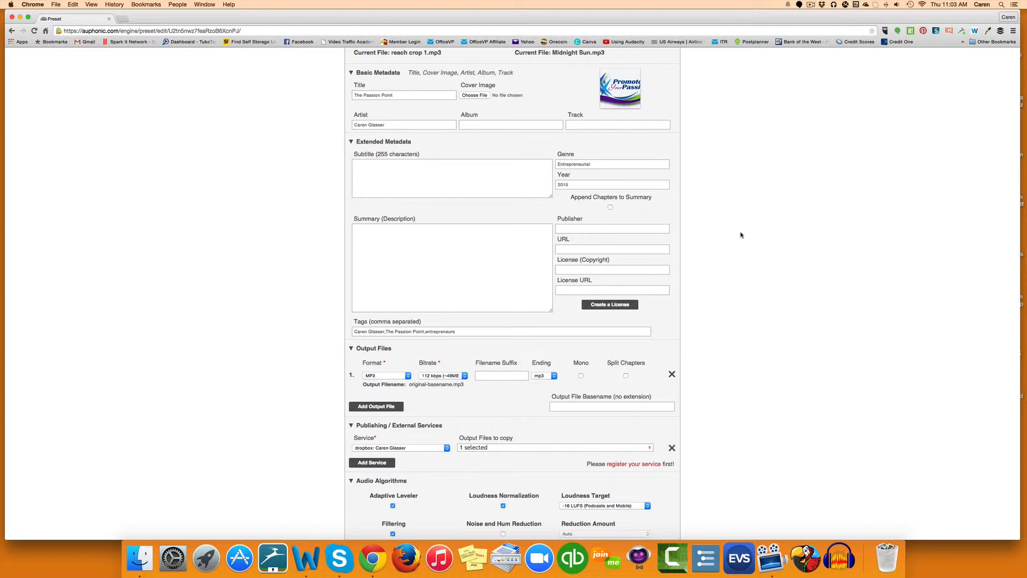
key("Tab")
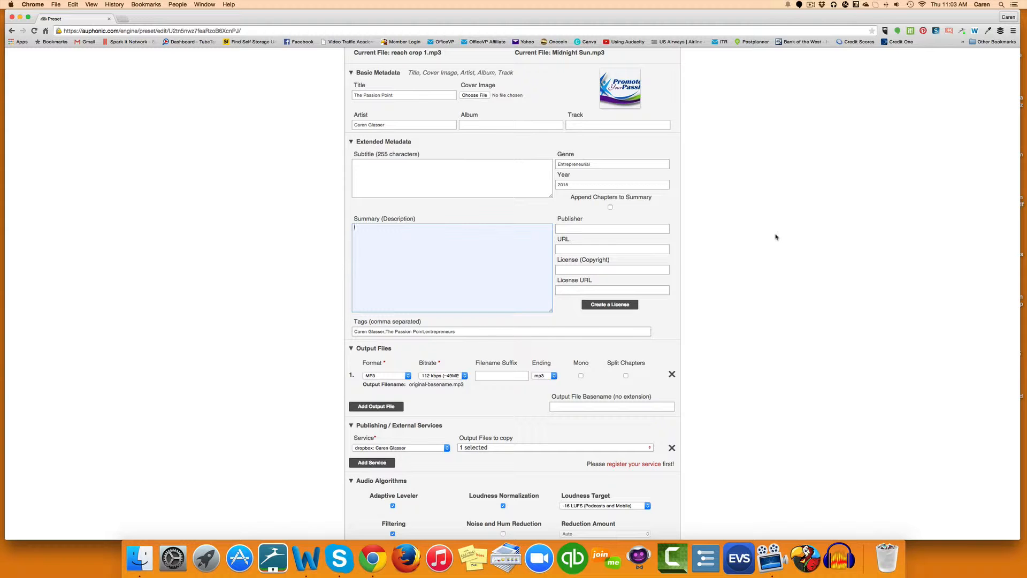
Check the comma-separated tags in the preset's extended metadata
scroll(776, 237, "down", 5)
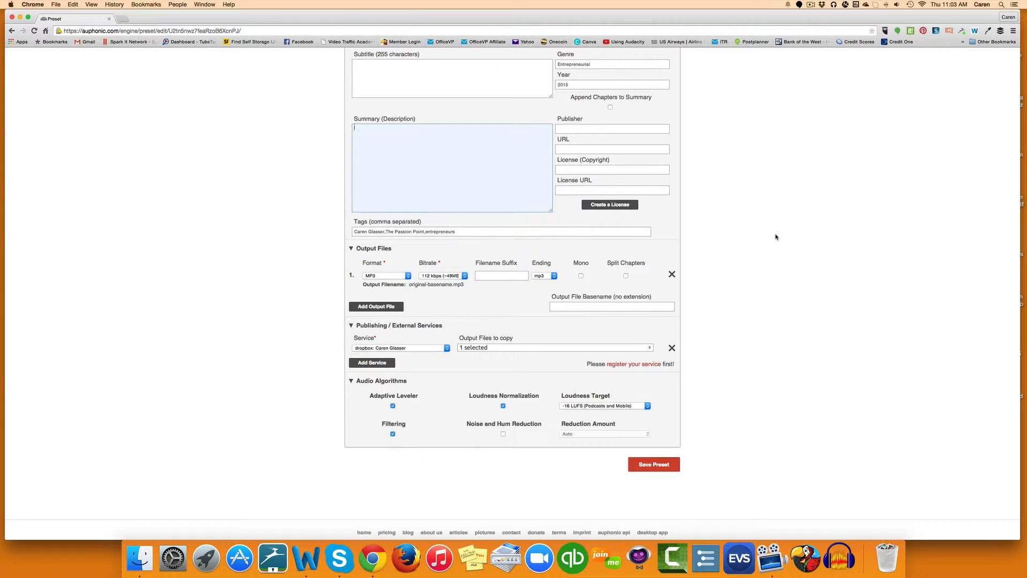
left_click(458, 231)
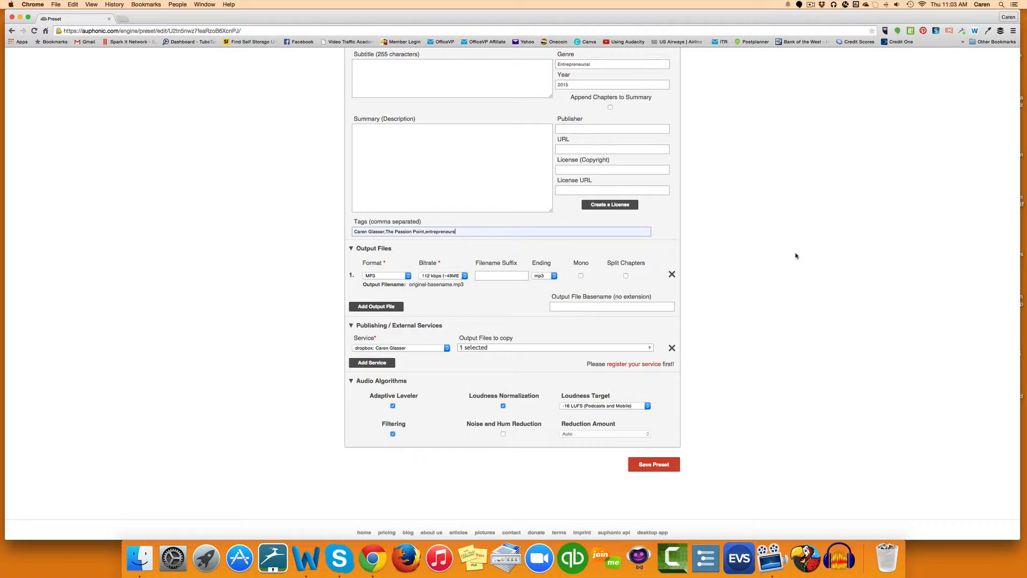
left_click(761, 259)
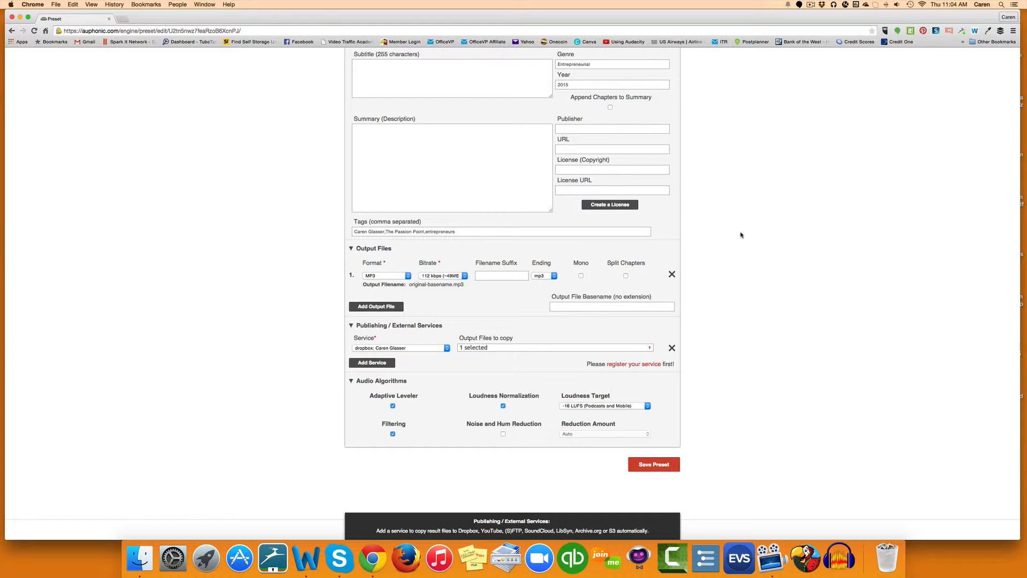
Examine the outgoing service choices under Publishing / External Services and review the remaining audio algorithm settings
left_click(352, 327)
left_click(447, 349)
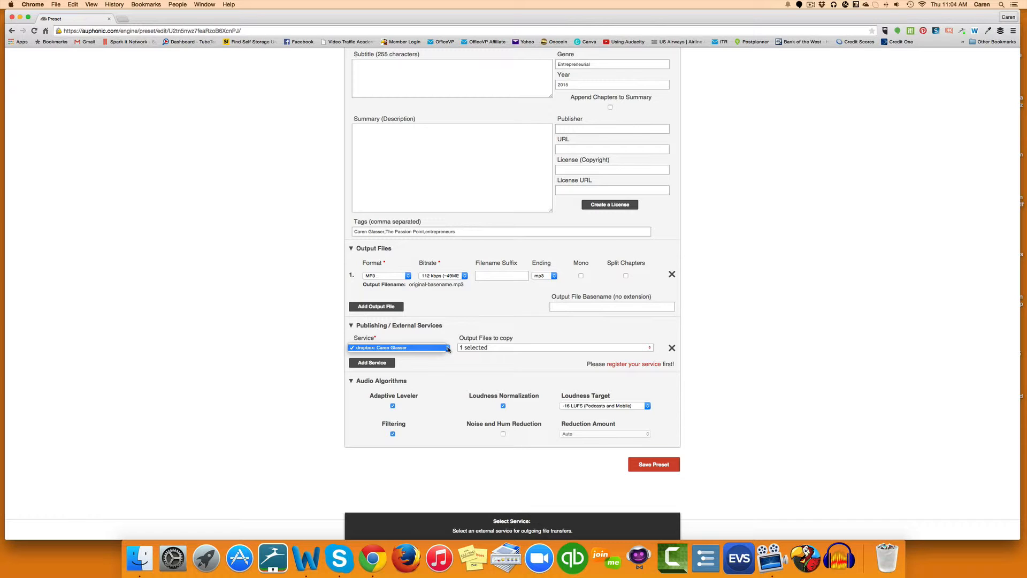
left_click(438, 329)
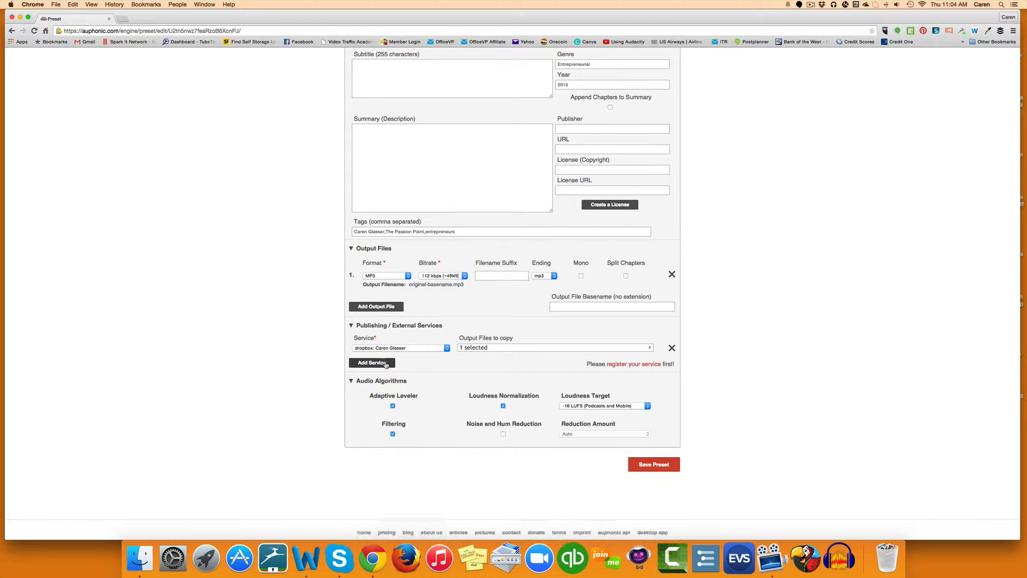
scroll(385, 365, "down", 3)
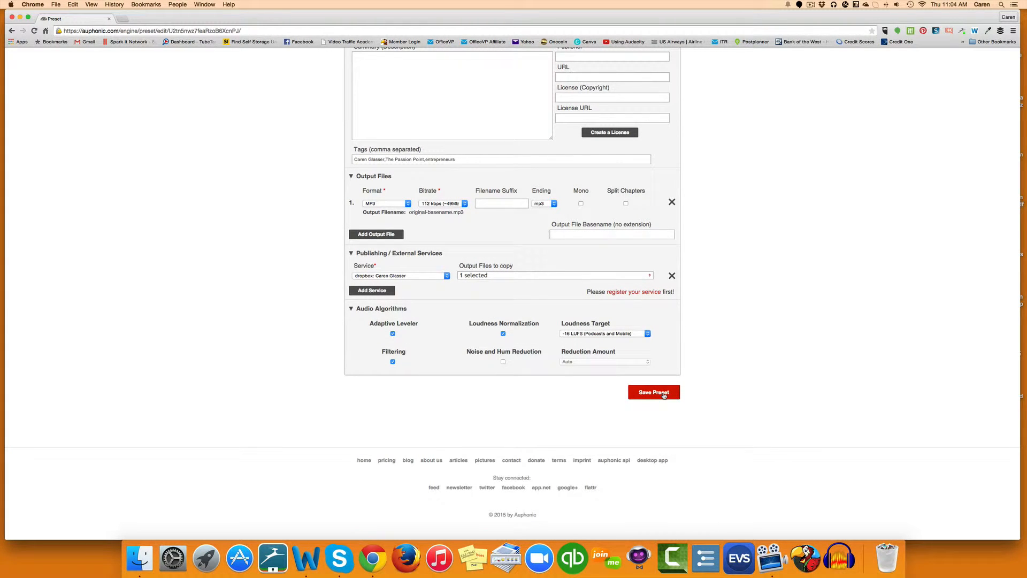
Save the preset and begin a new production based on The Passion Point preset
left_click(664, 394)
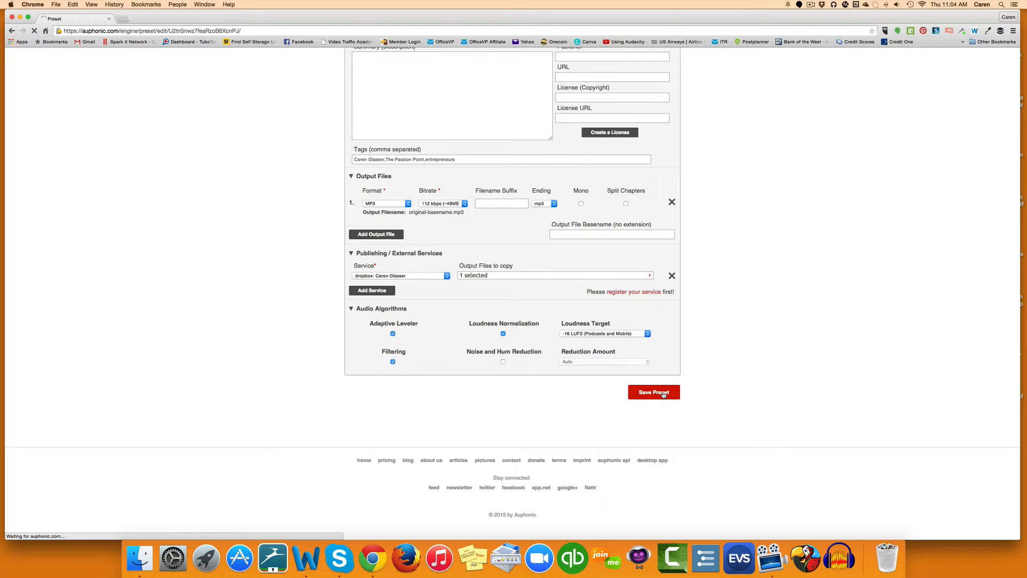
scroll(803, 252, "up", 10)
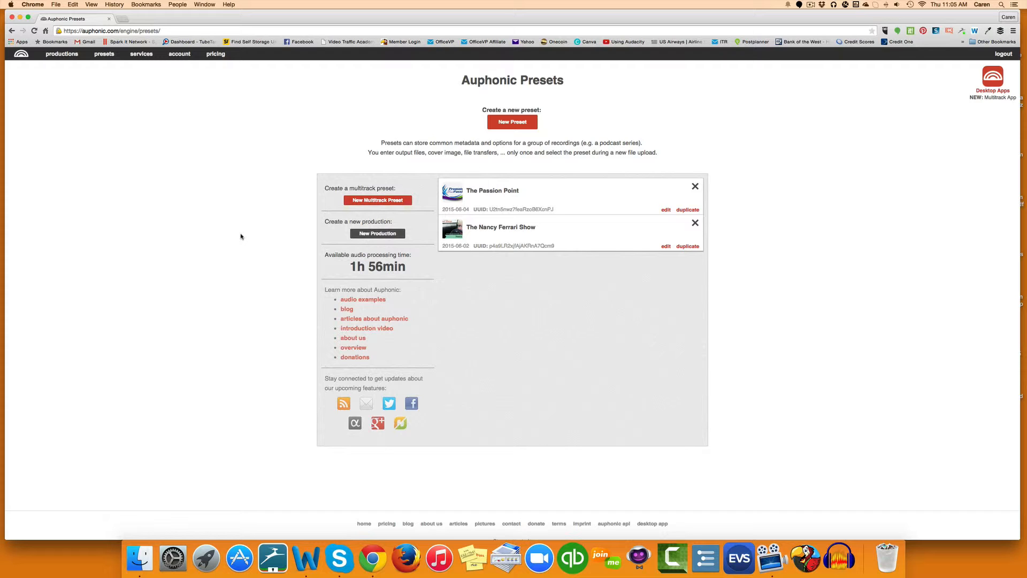
left_click(68, 56)
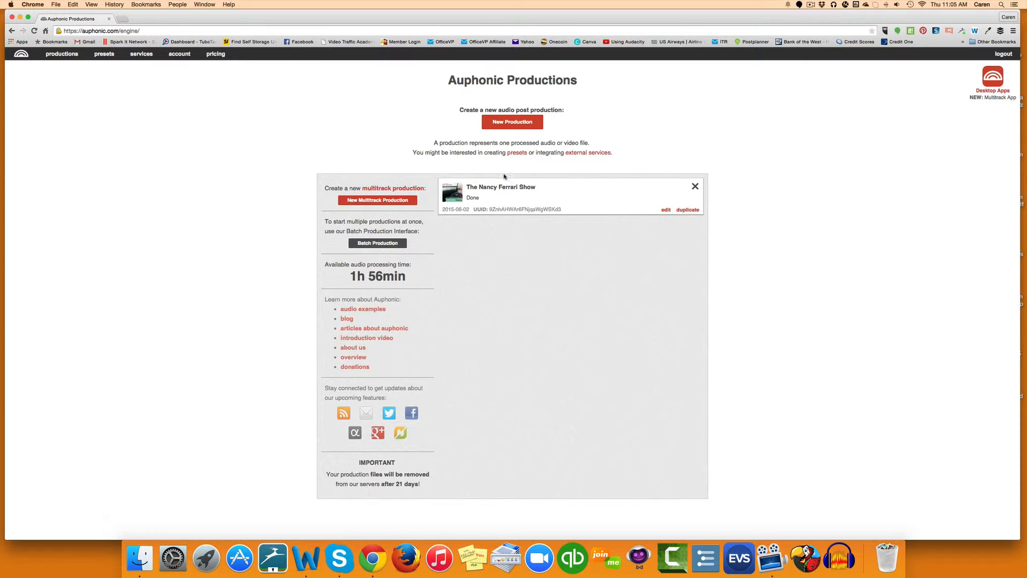
left_click(508, 122)
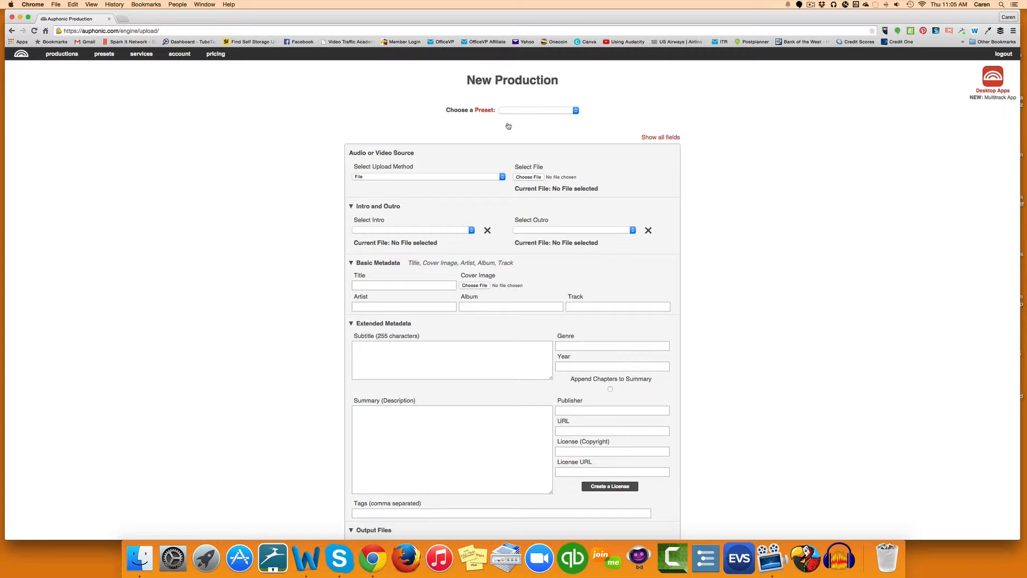
left_click(576, 111)
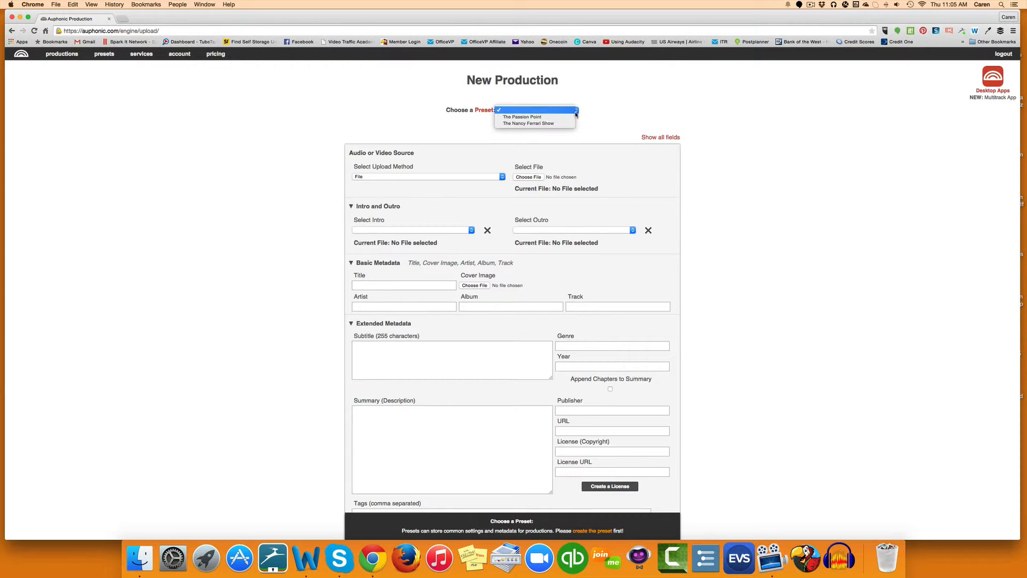
left_click(535, 117)
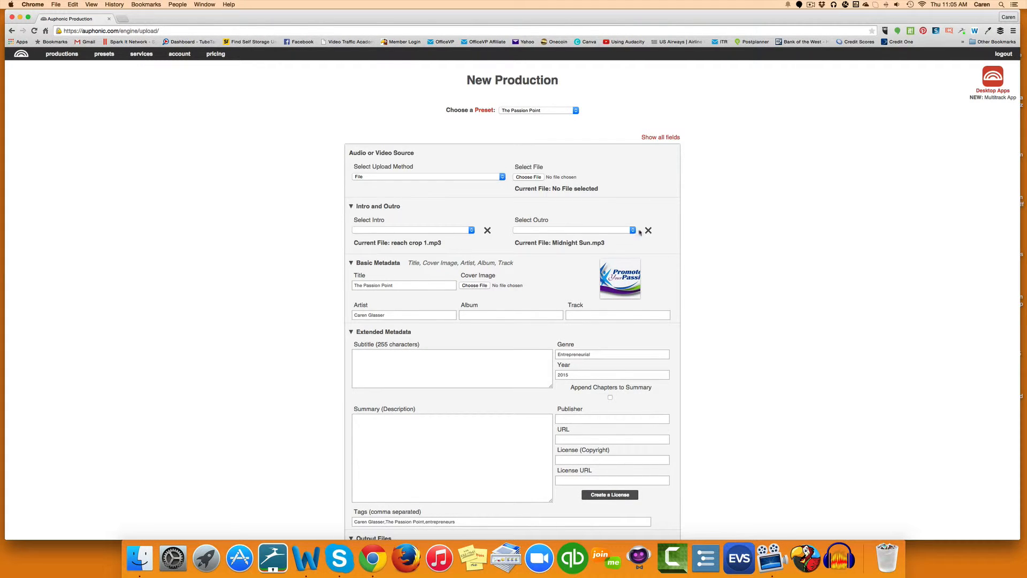
Browse for the production's audio source file and search the Mac for "mp3"
left_click(527, 178)
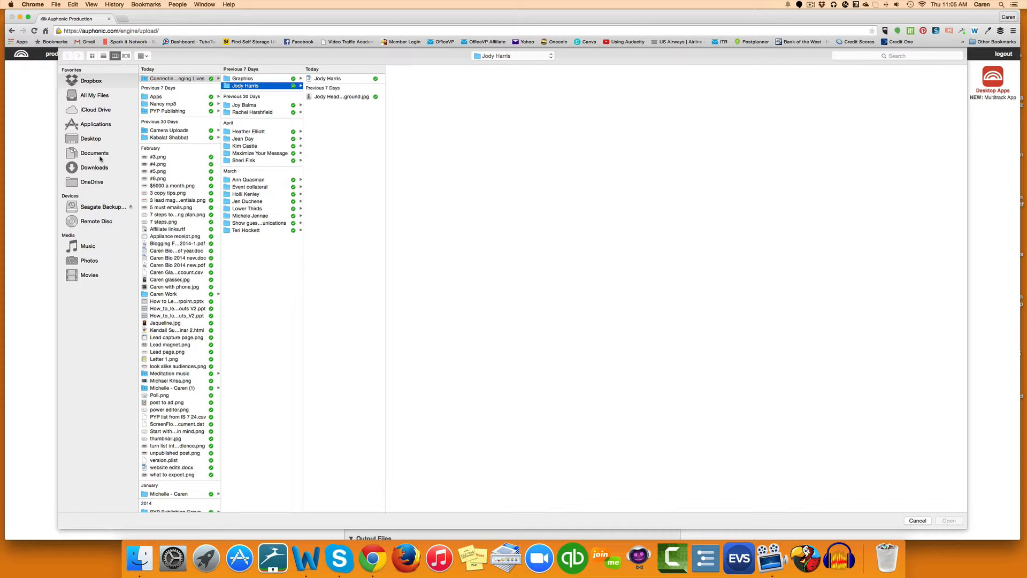
left_click(170, 103)
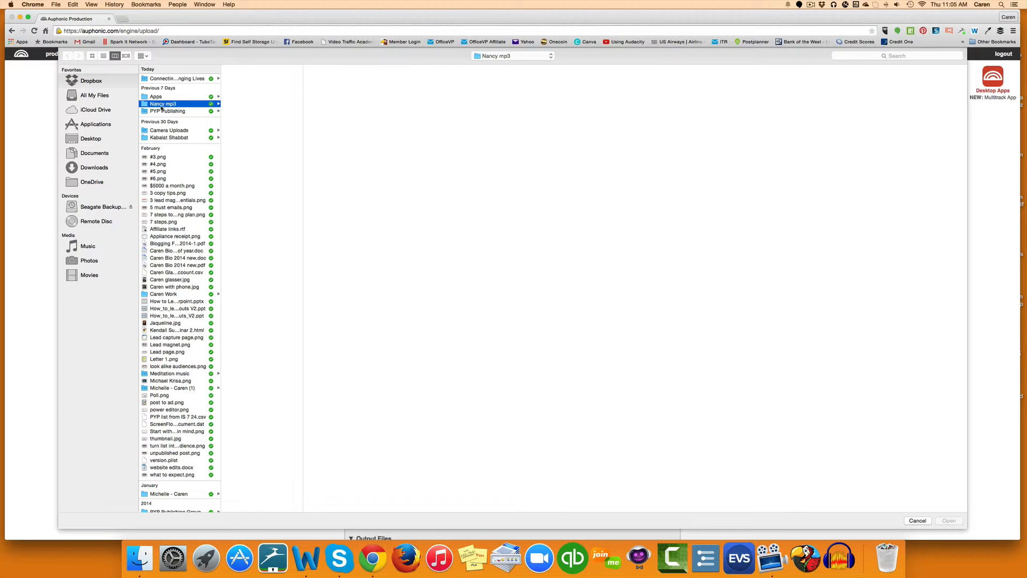
left_click(163, 79)
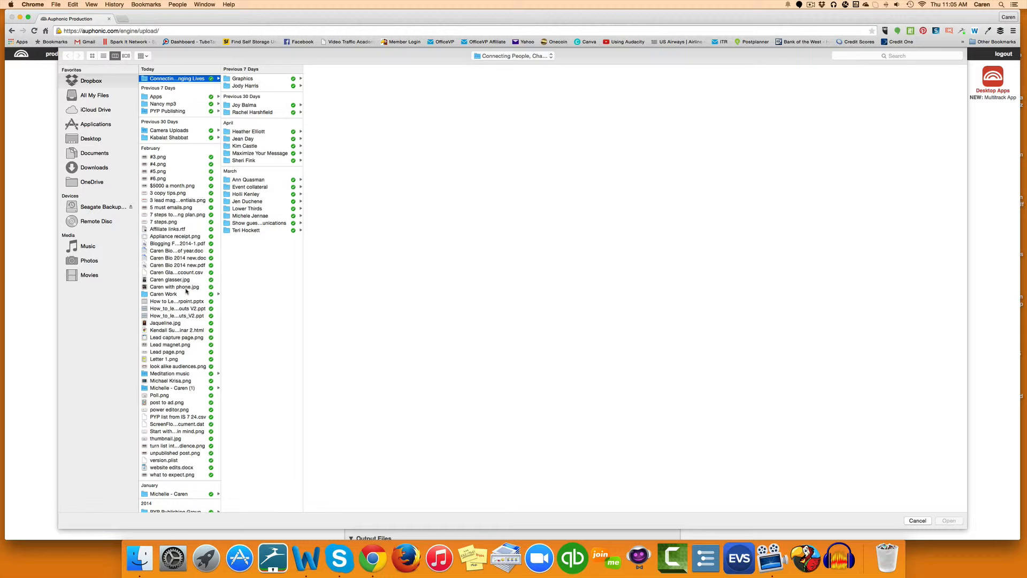
left_click(866, 55)
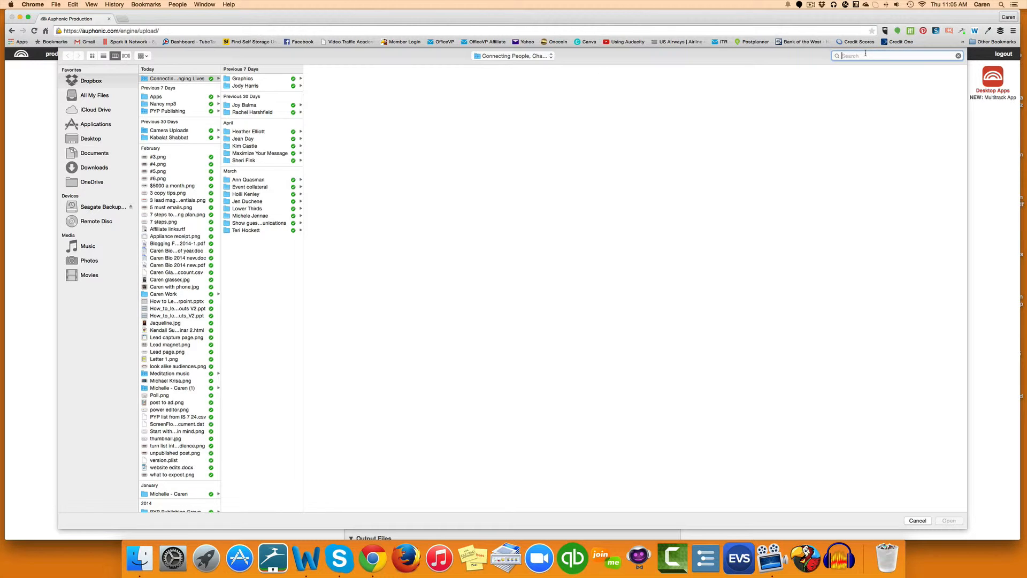
type("mp")
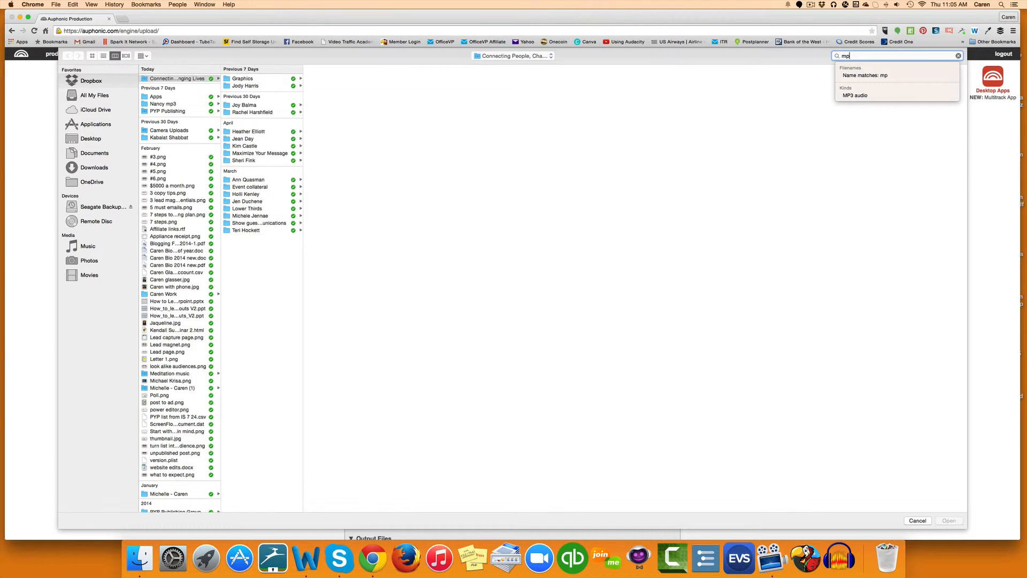
type("3")
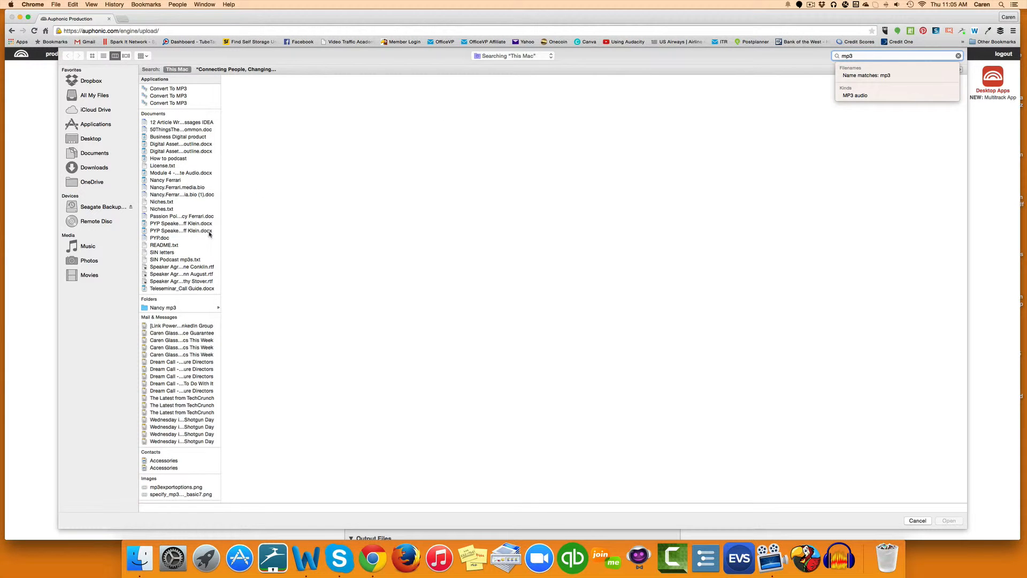
Choose 01 Perfect Love.mp3 from the music results as the production's source file
scroll(181, 203, "down", 1)
scroll(181, 203, "down", 15)
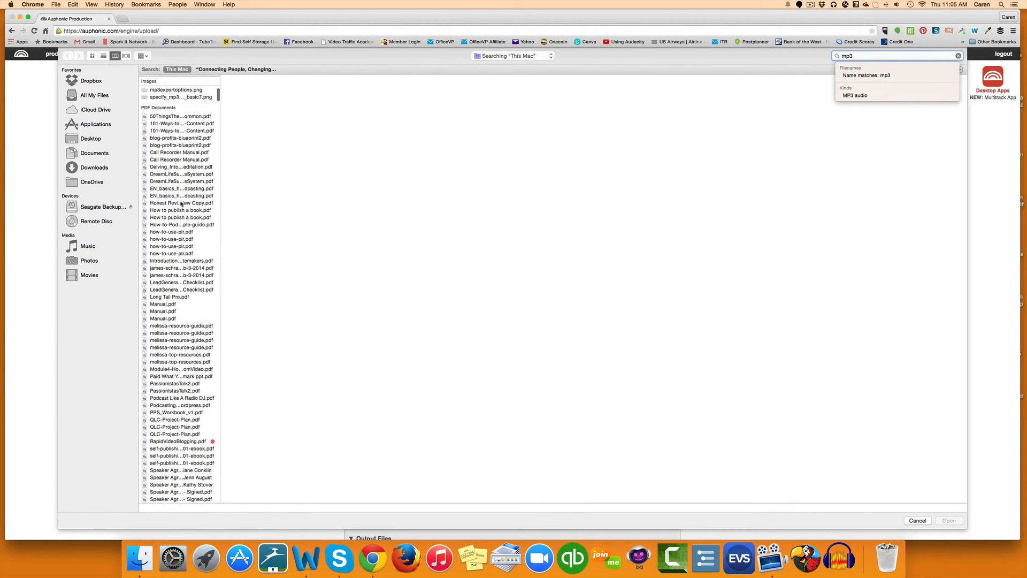
scroll(181, 203, "down", 1)
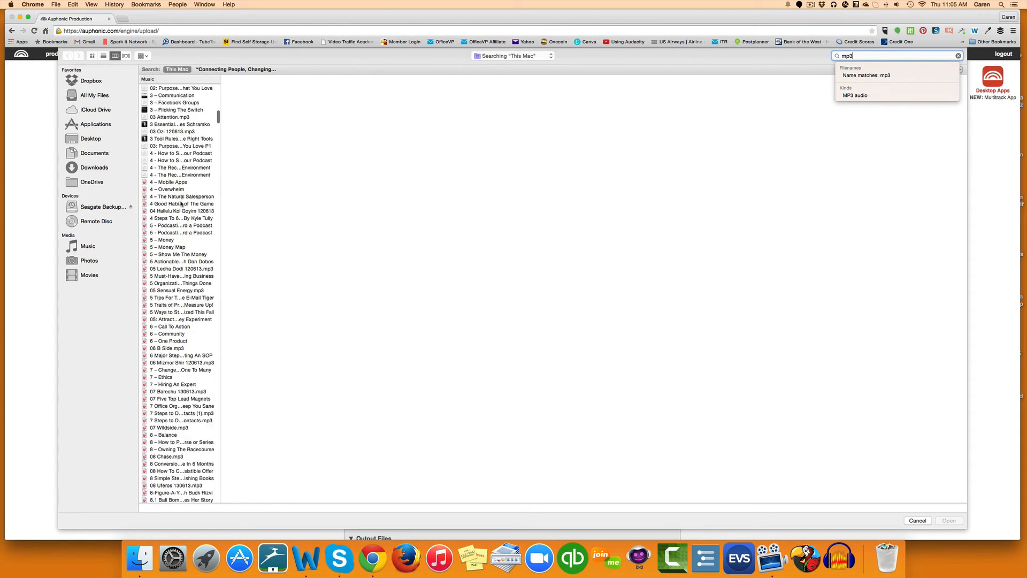
scroll(181, 203, "up", 5)
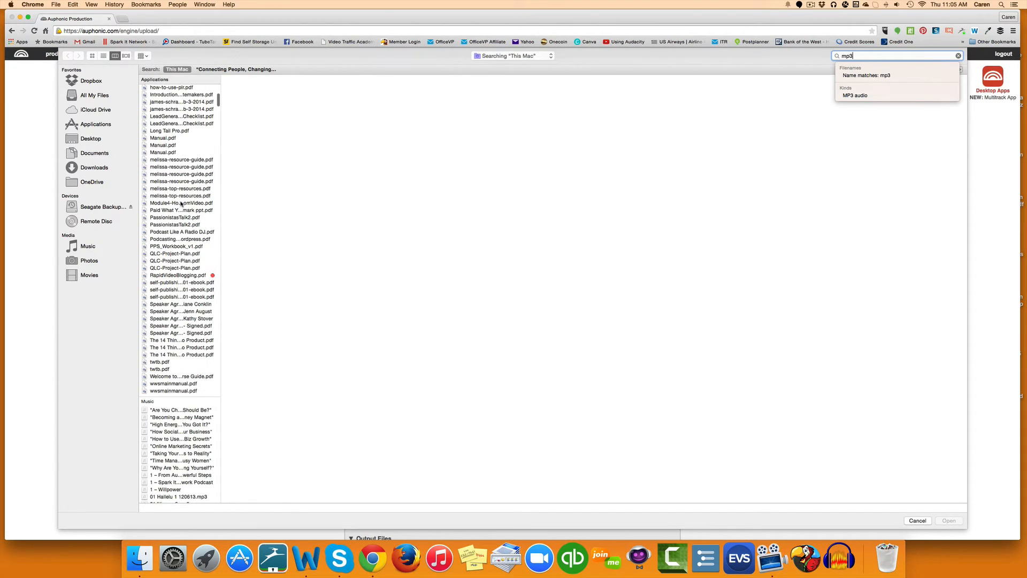
scroll(180, 203, "up", 4)
scroll(181, 203, "down", 10)
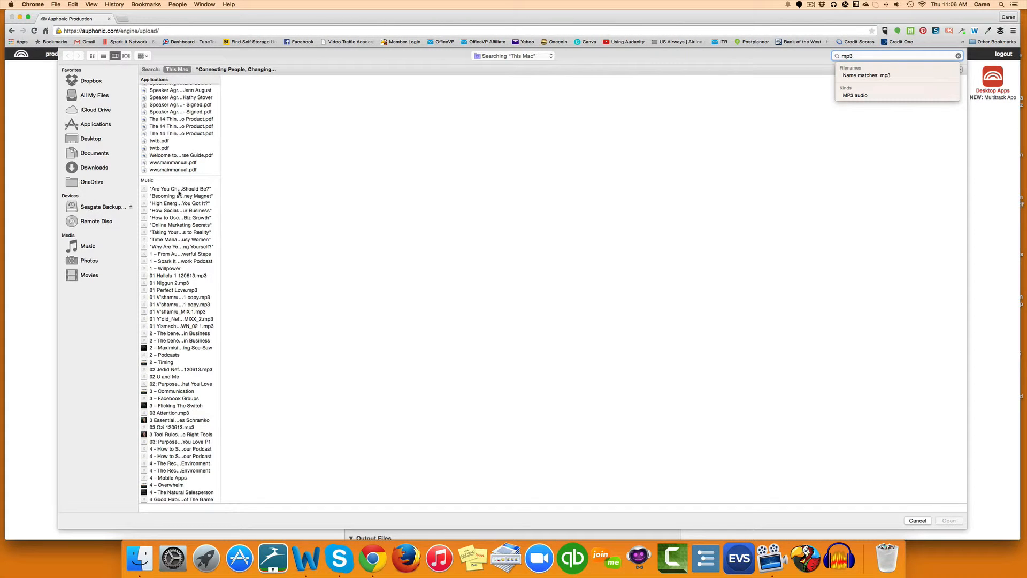
left_click(181, 290)
left_click(181, 290)
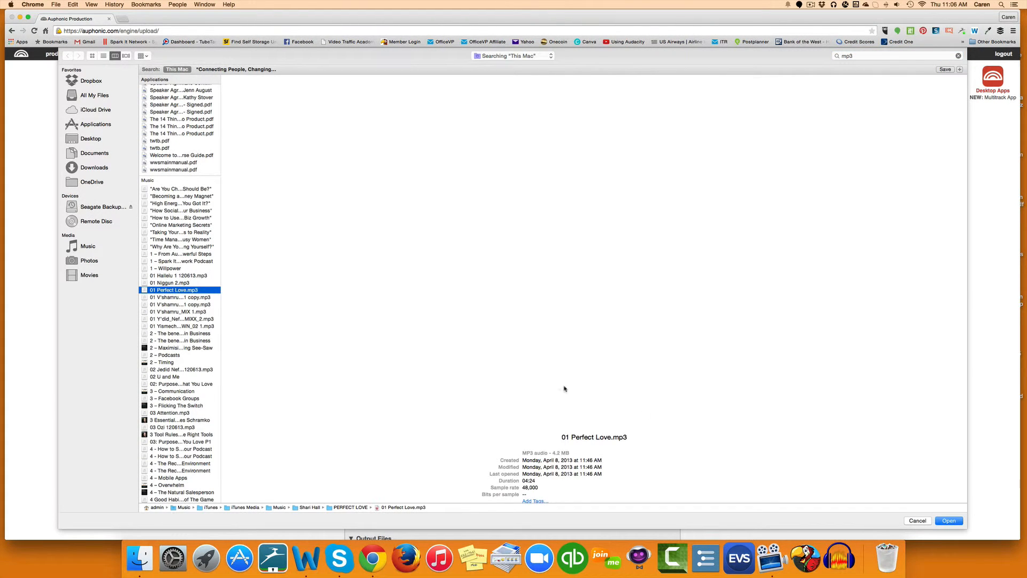
left_click(946, 522)
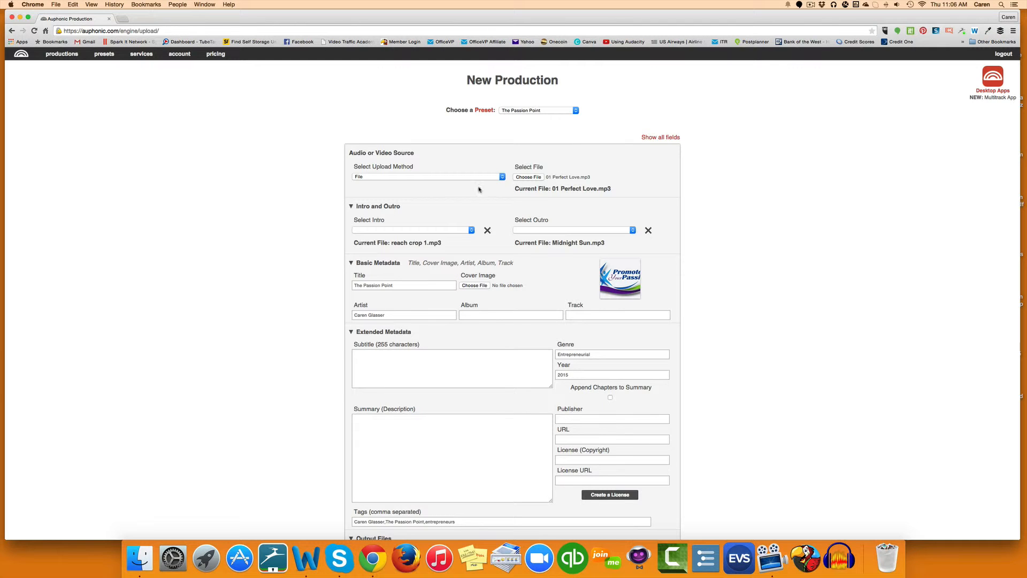
Check the intro and outro files, and append "and guest" to the artist in the basic metadata
left_click_drag(462, 251, 344, 239)
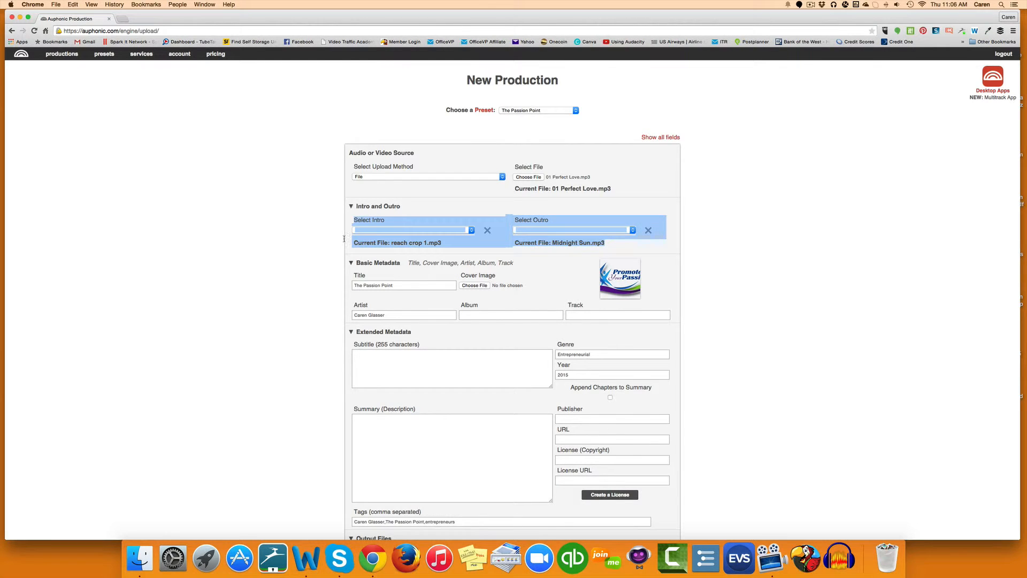
left_click(694, 270)
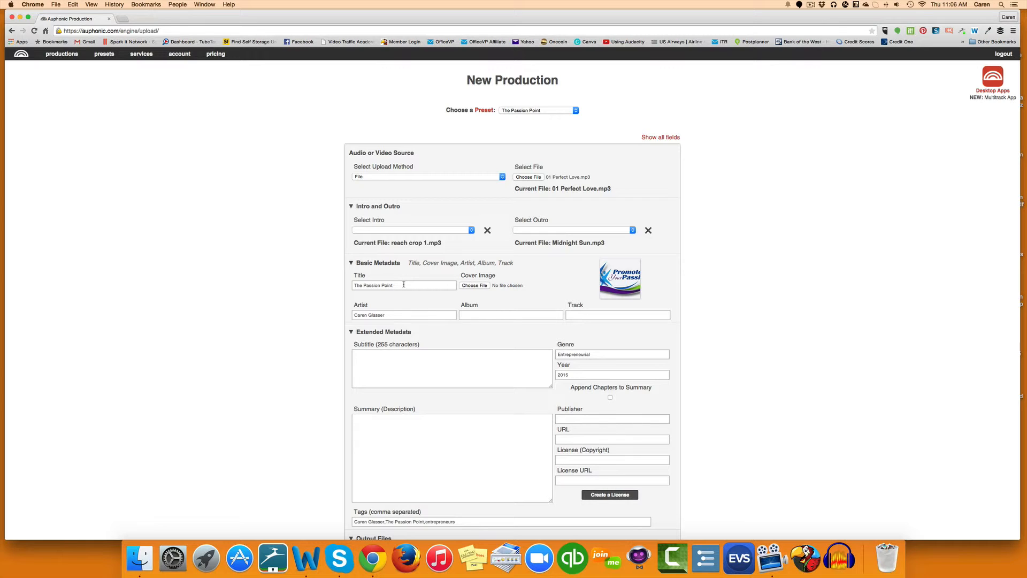
left_click(401, 316)
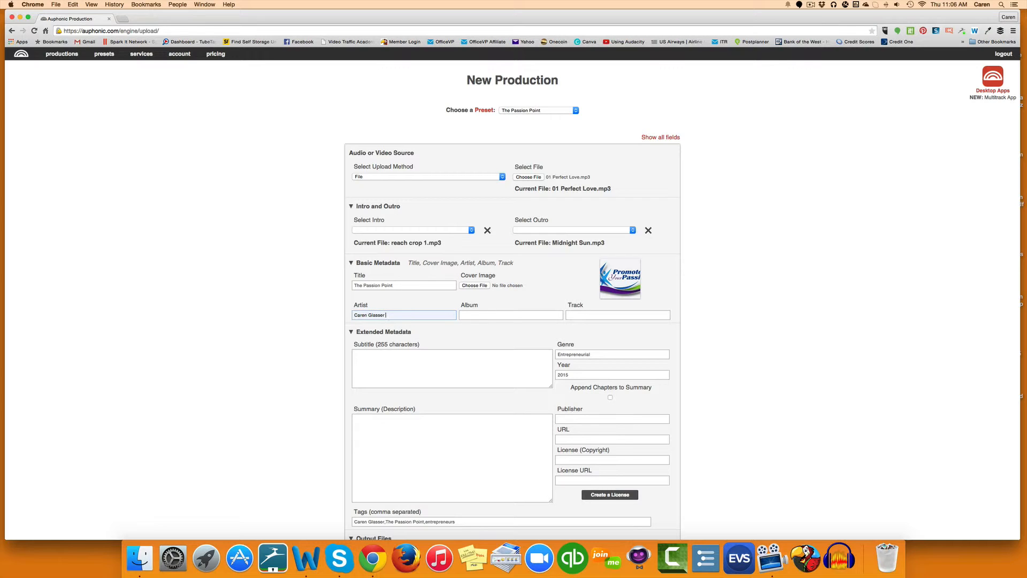
type("and guest")
left_click(380, 425)
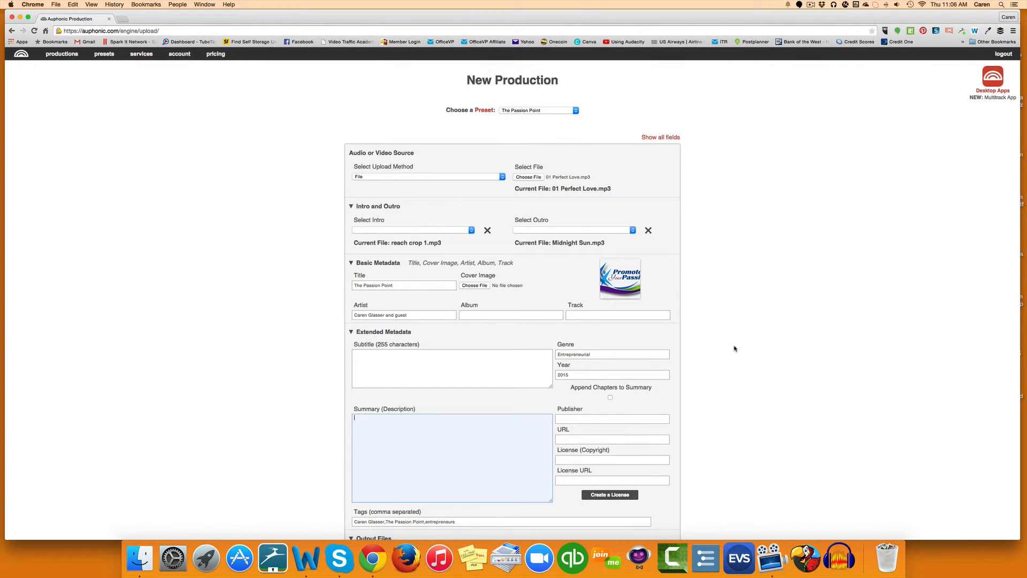
Add "guest" to the end of the production's comma-separated tags
scroll(735, 348, "down", 6)
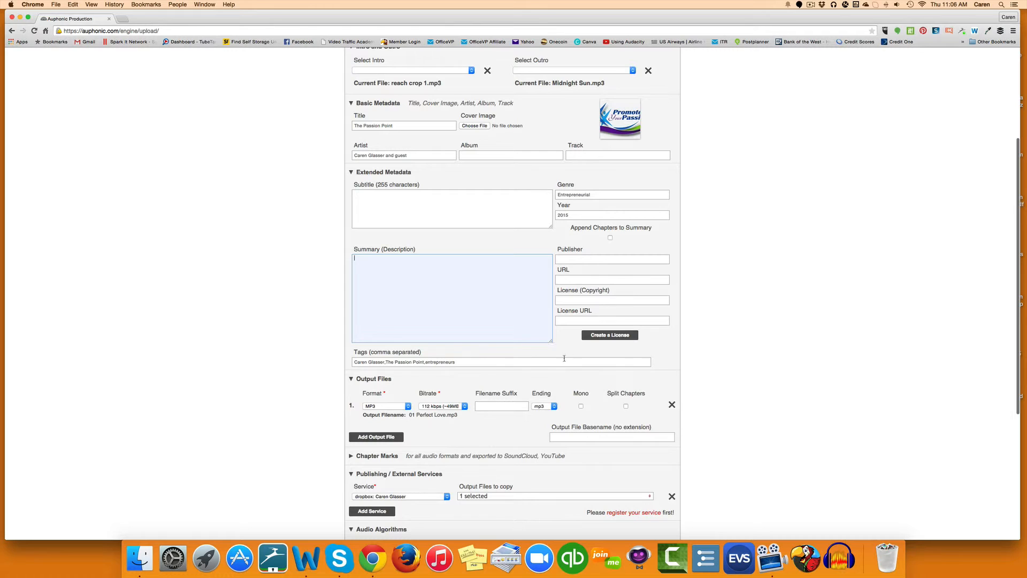
left_click(481, 362)
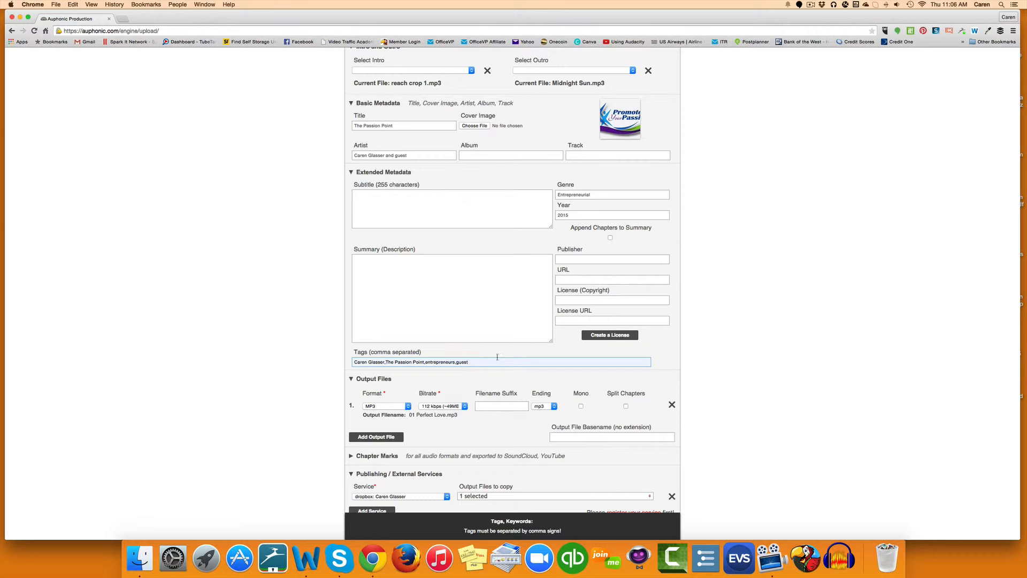
left_click(738, 170)
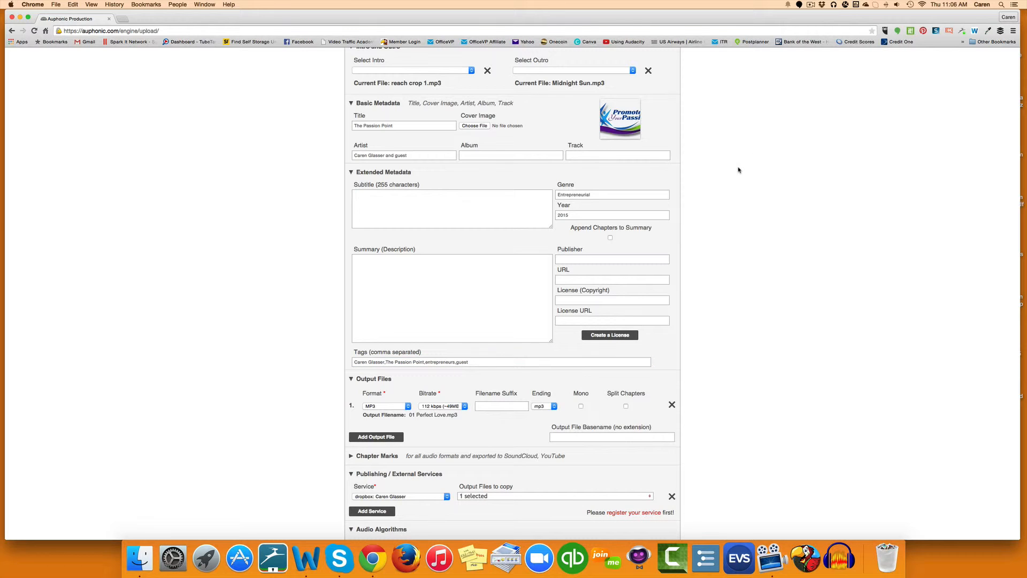
Review the production's settings from source file to audio algorithms, and start and confirm the production
scroll(738, 170, "down", 5)
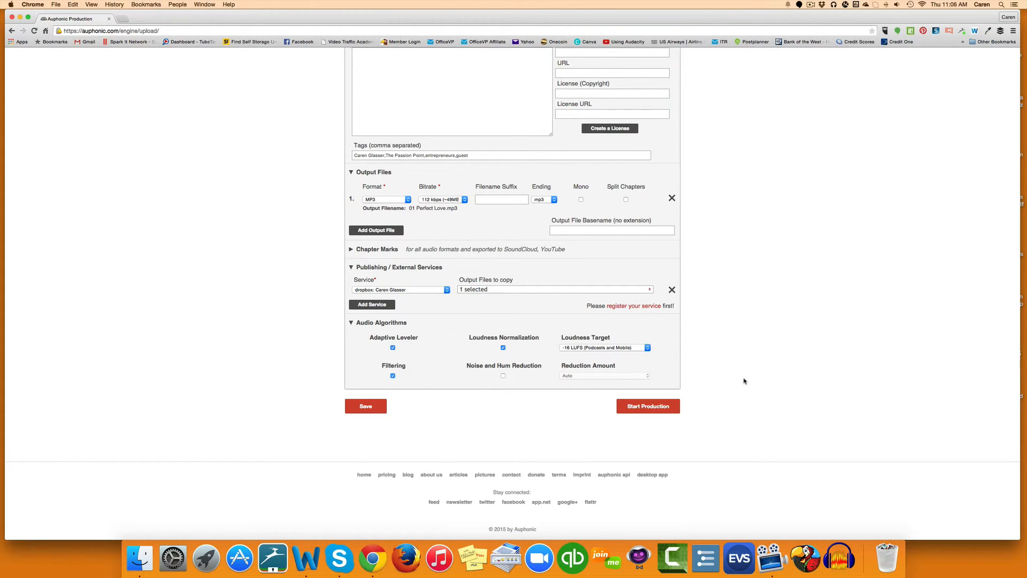
scroll(695, 380, "up", 10)
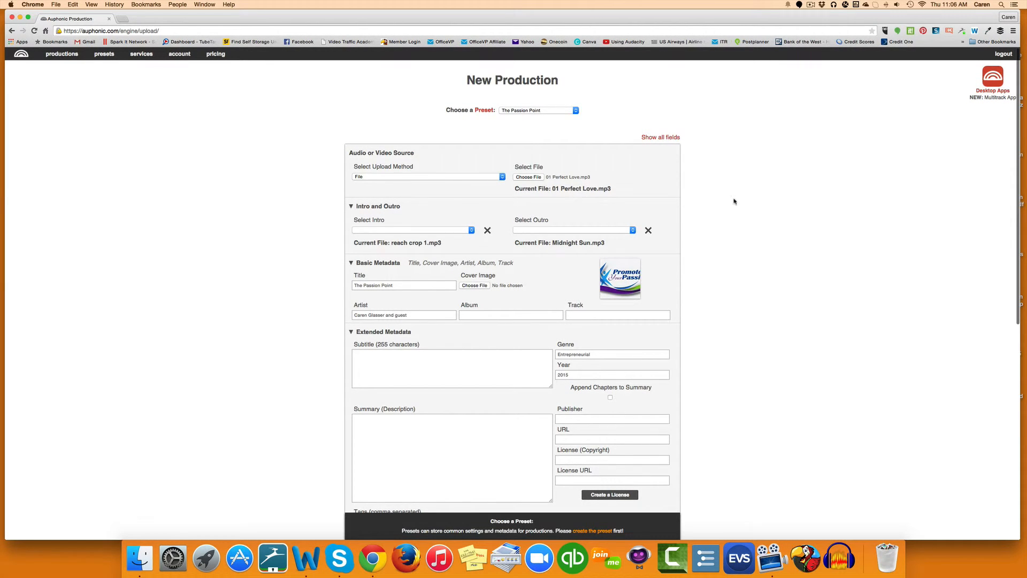
scroll(730, 202, "down", 5)
scroll(726, 203, "down", 6)
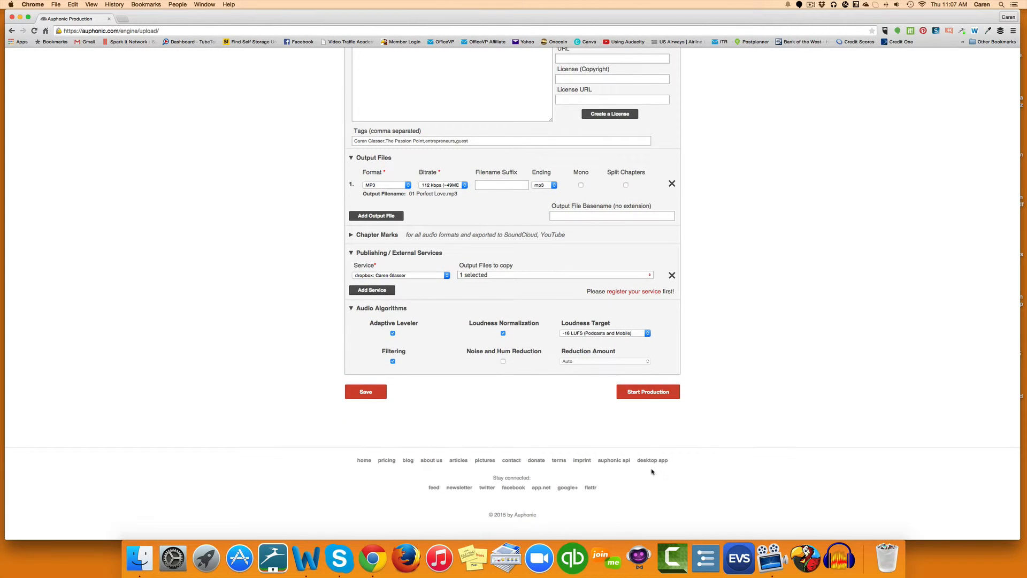
left_click(649, 397)
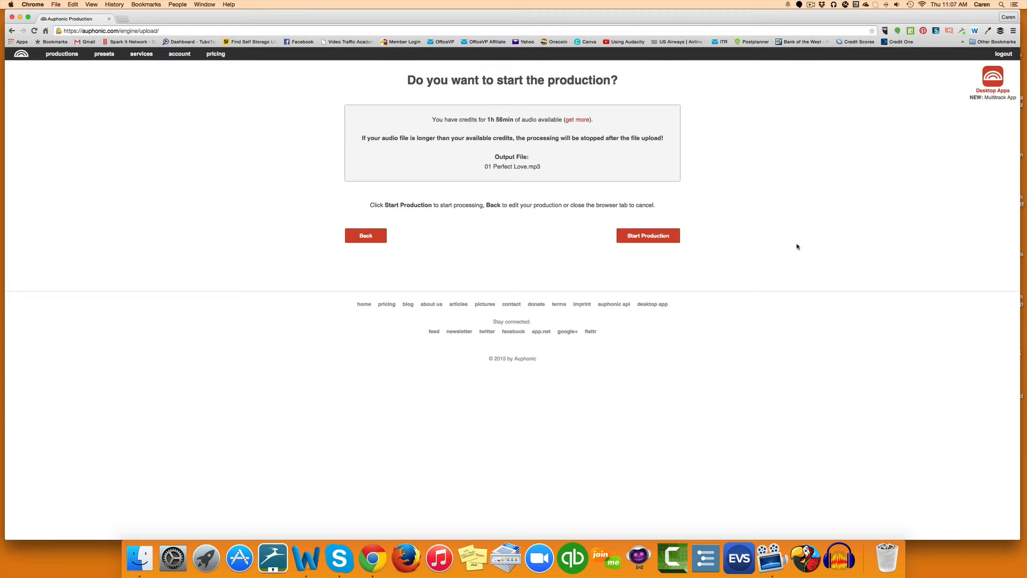
left_click(662, 237)
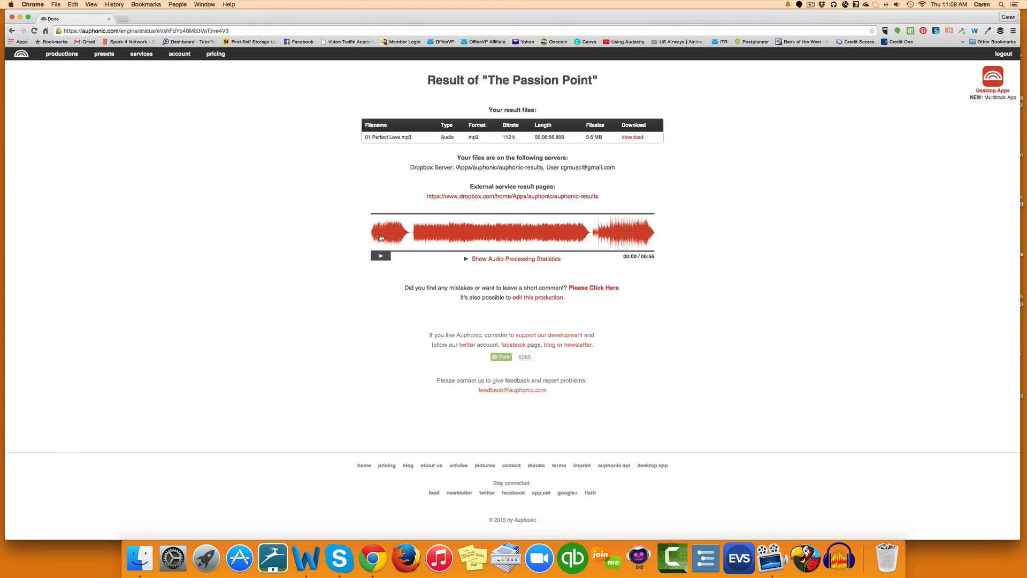
Check the Dropbox link to the external service result page for the finished production
left_click_drag(610, 200, 421, 194)
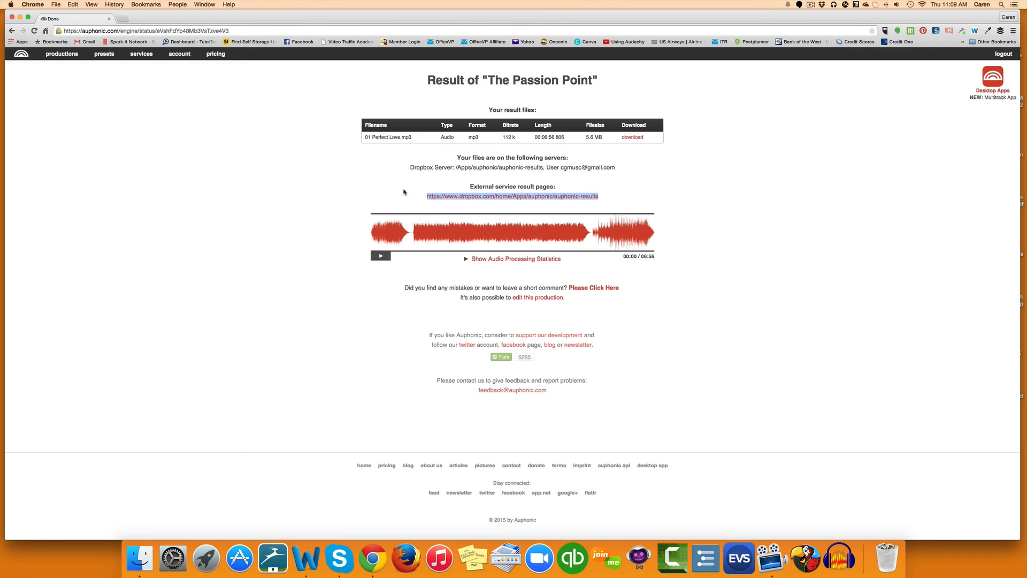
left_click(405, 191)
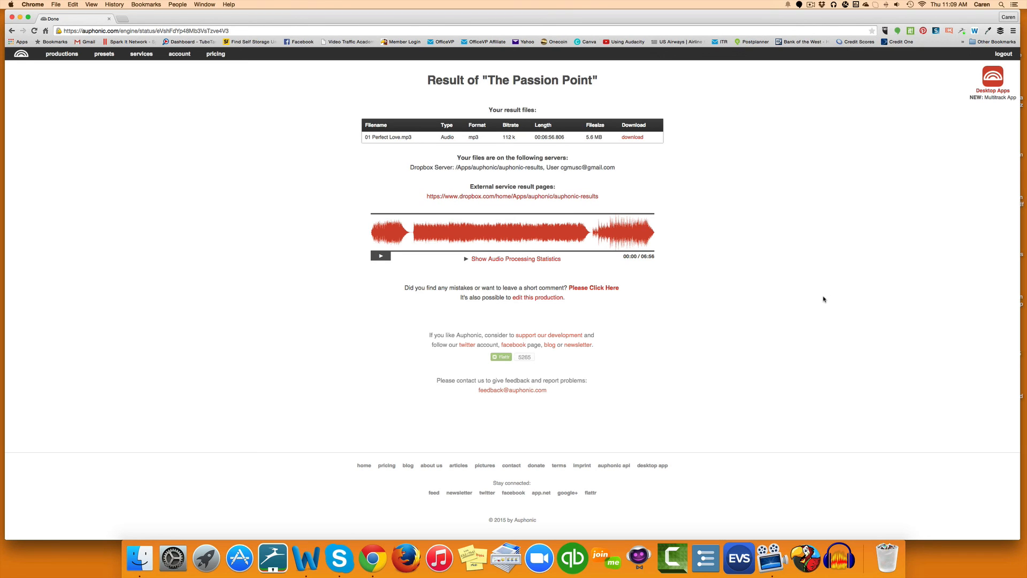